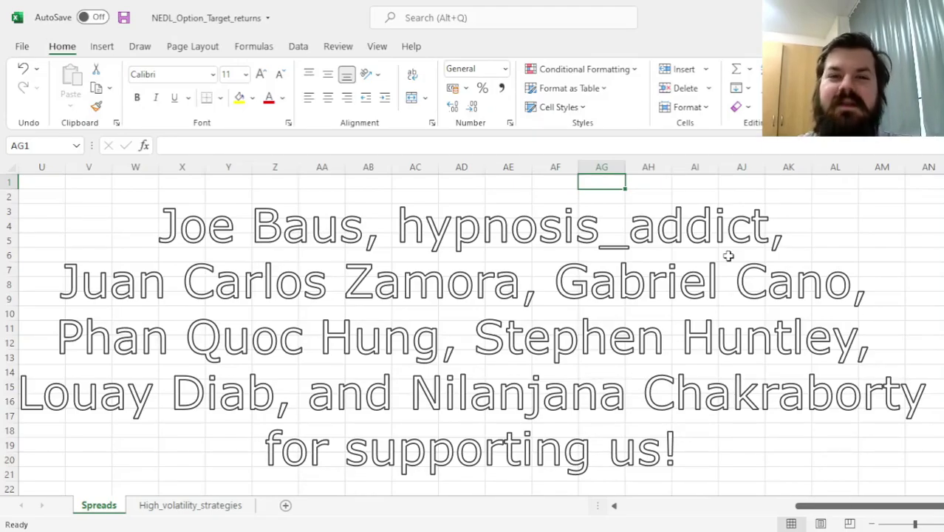
Step: Examine the underlying, dates and centre price at the start of the Spreads sheet, and the table of strikes with bid and ask quotes
key(Left)
key(Left)
key(Left)
key(Left)
key(Left)
key(Left)
key(Left)
key(Left)
key(Left)
key(Left)
key(Left)
key(Left)
key(Left)
key(Left)
key(Left)
key(Left)
key(Left)
key(Left)
key(Left)
key(Left)
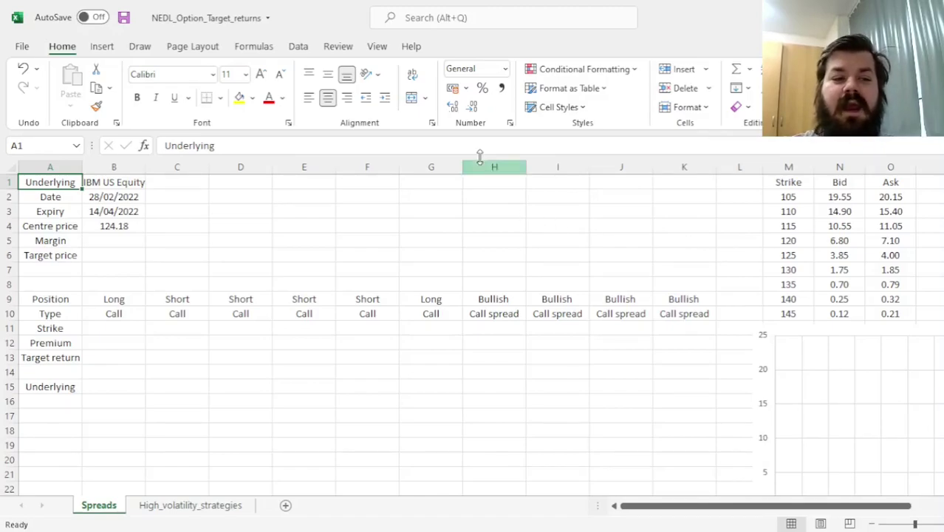
click(124, 188)
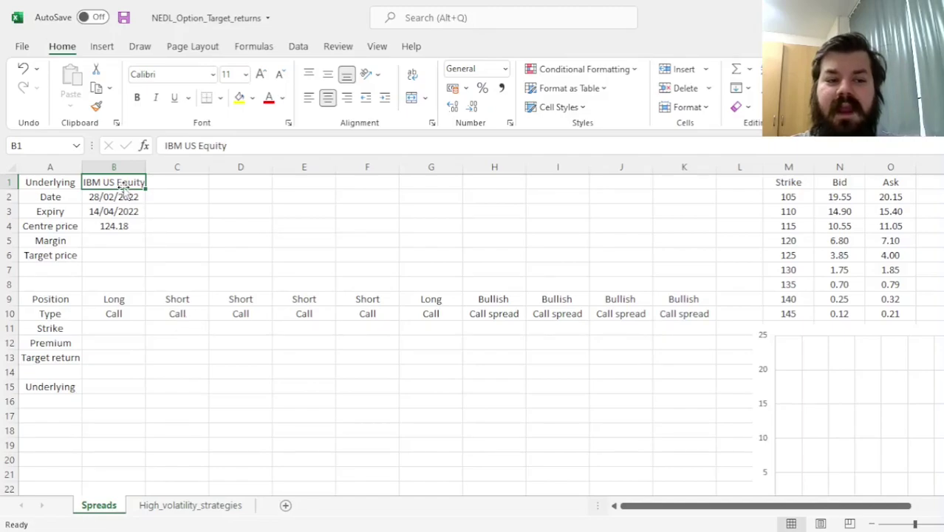
drag(118, 196, 113, 212)
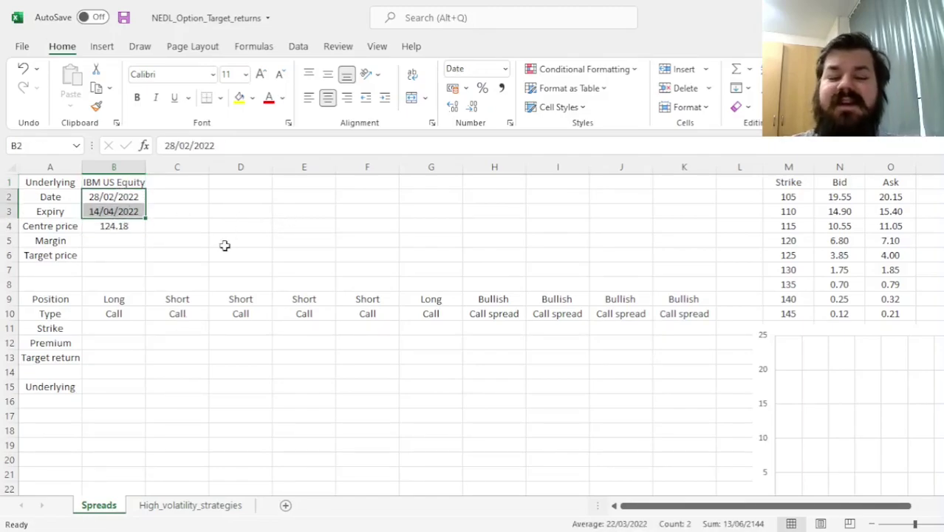
click(121, 195)
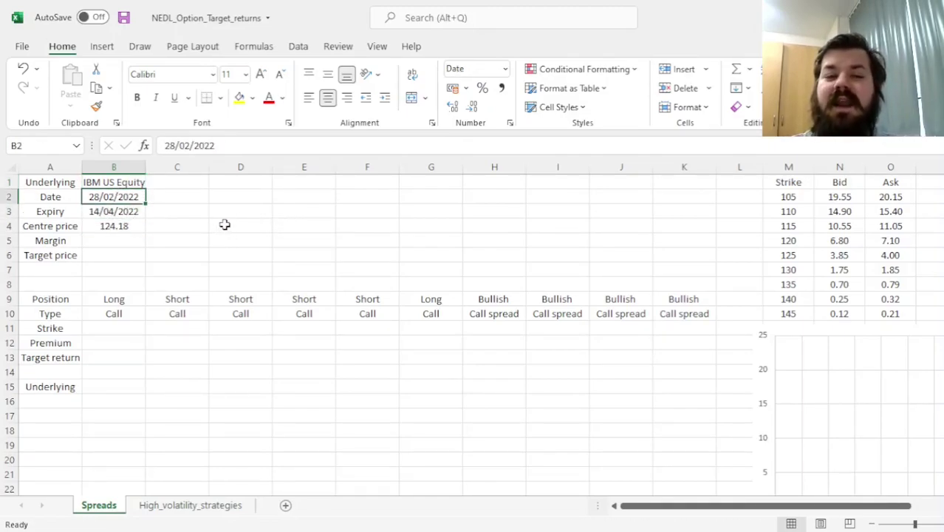
click(129, 214)
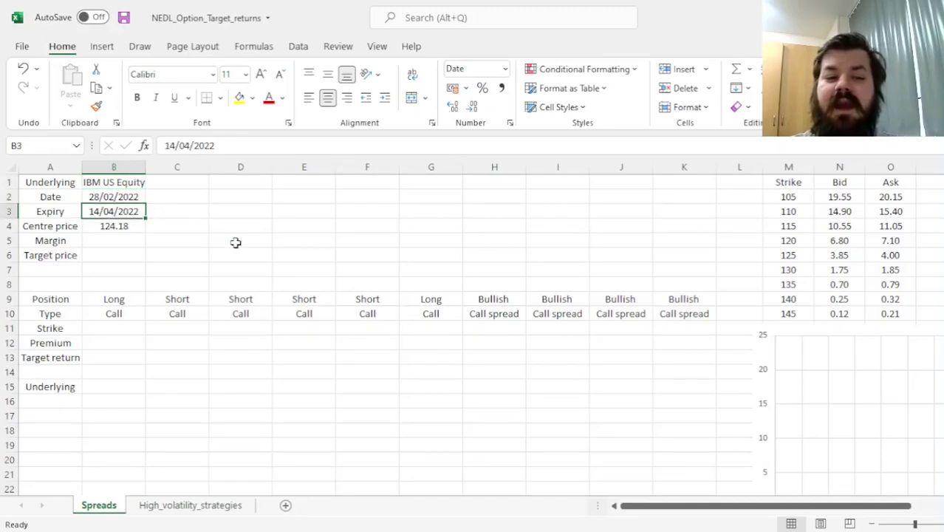
click(123, 229)
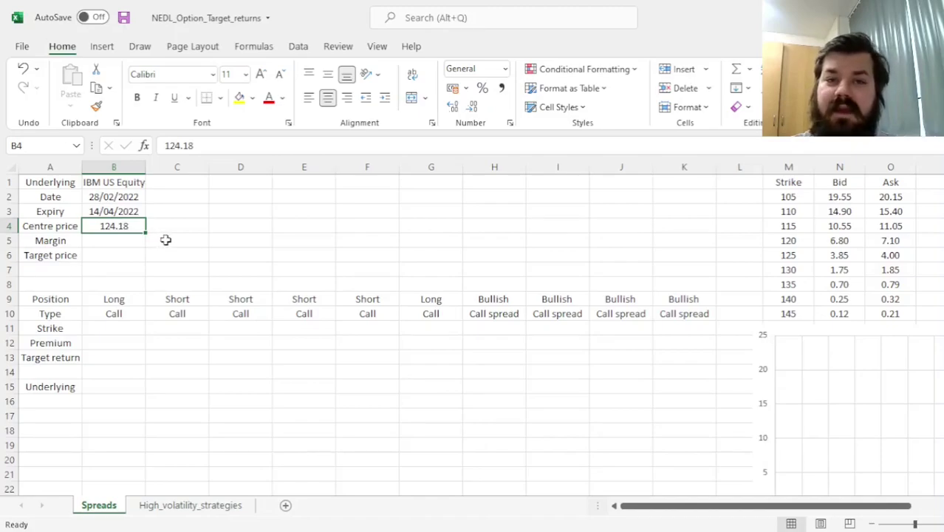
ctrl+click(117, 196)
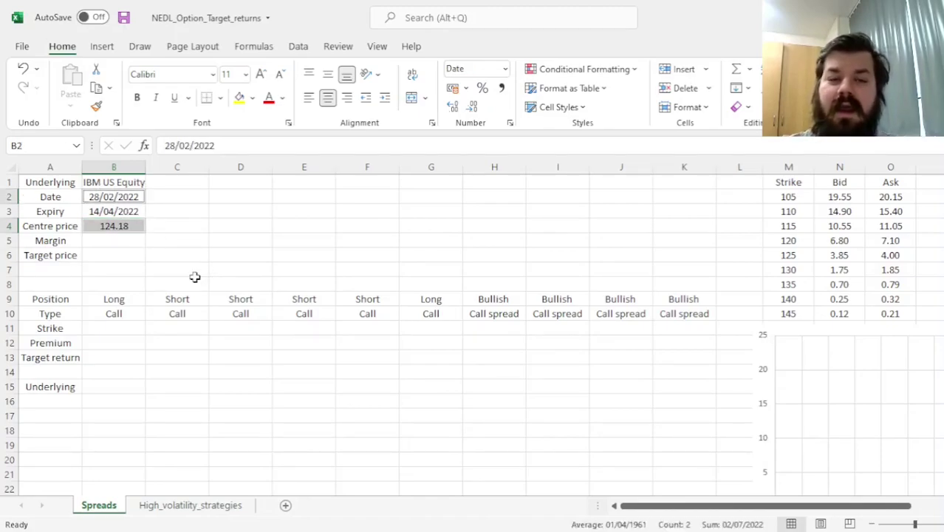
click(117, 226)
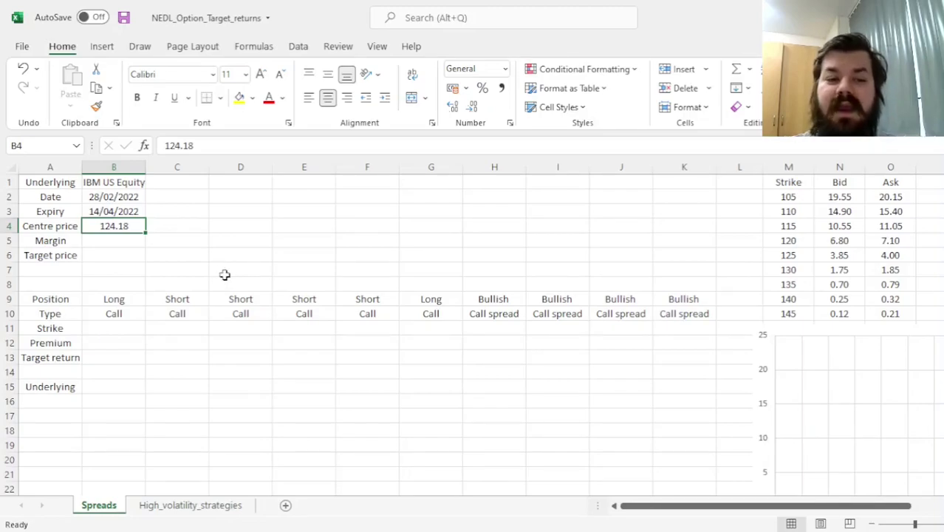
drag(792, 183, 886, 313)
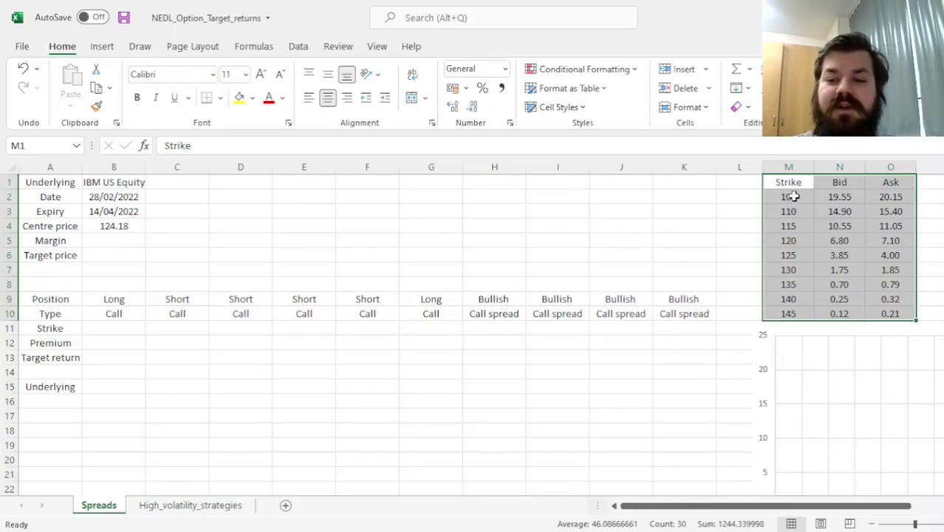
drag(789, 196, 797, 316)
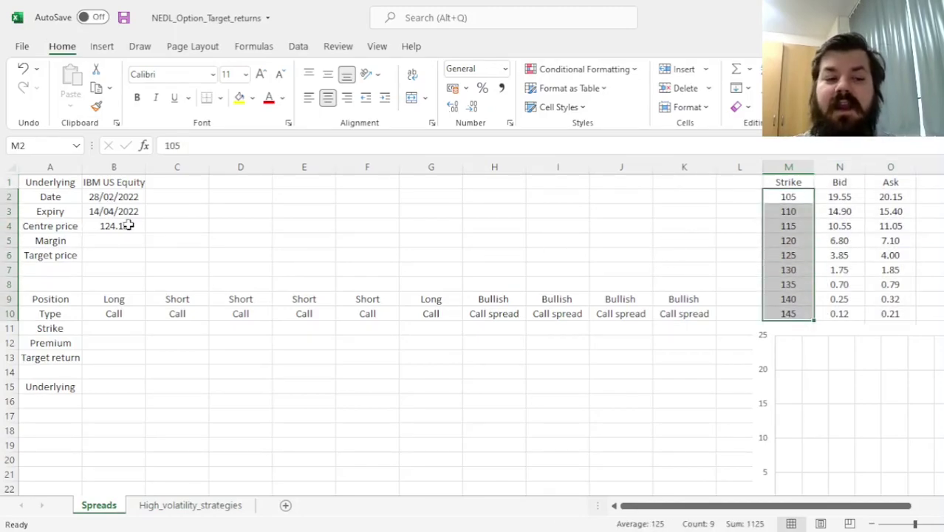
click(131, 196)
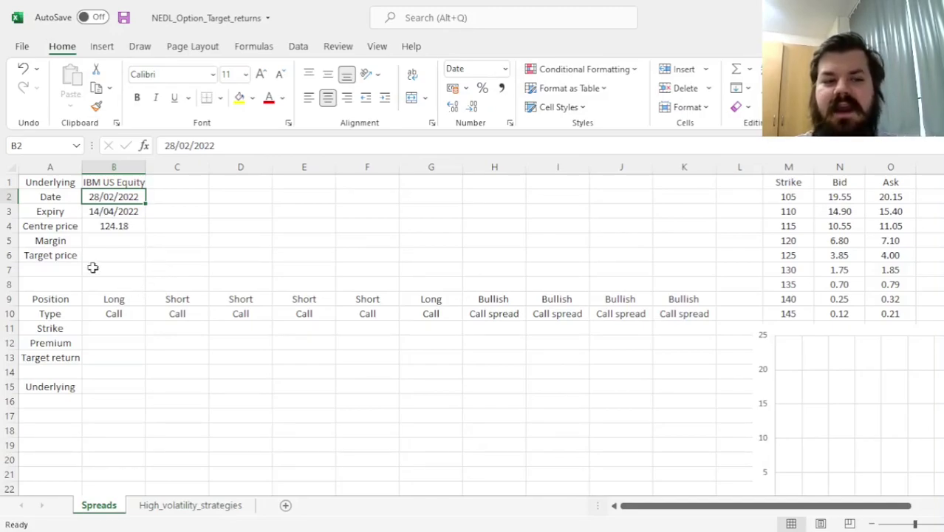
Step: Set the target price for the underlying at expiry to 128
click(98, 239)
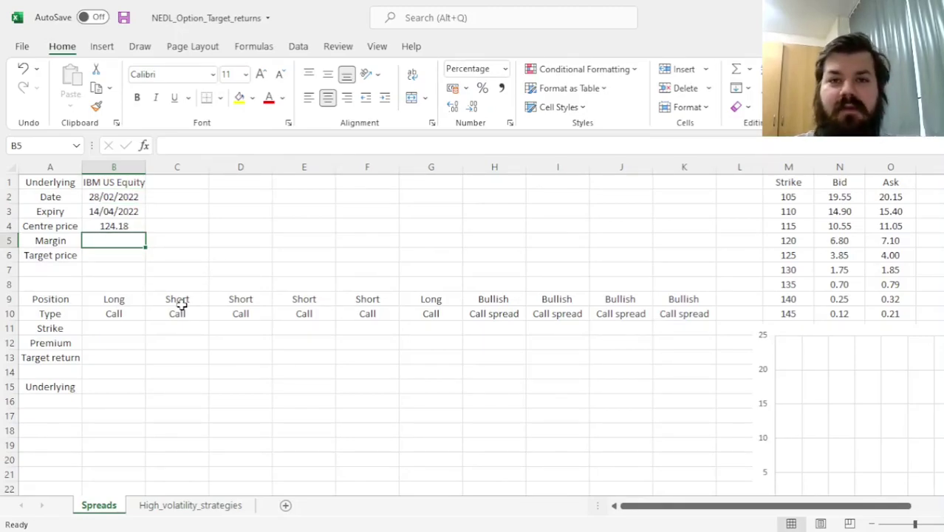
click(118, 253)
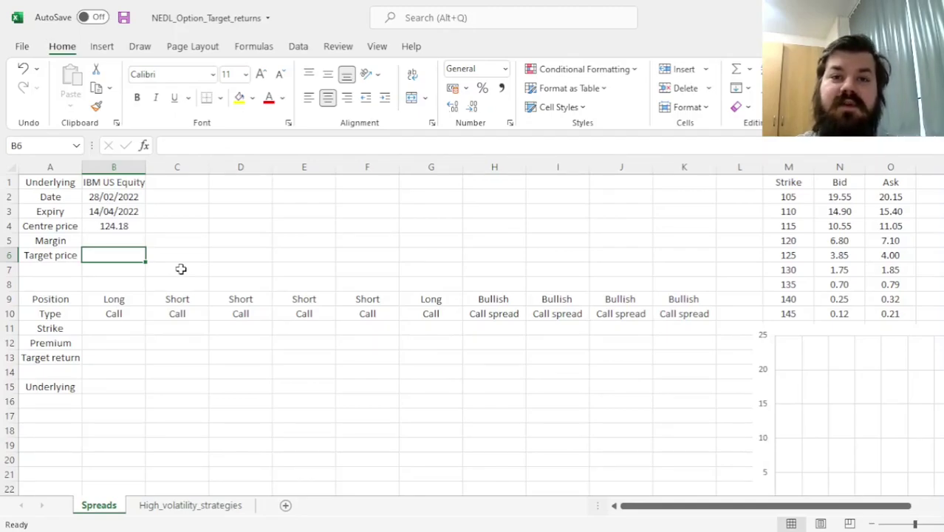
click(106, 211)
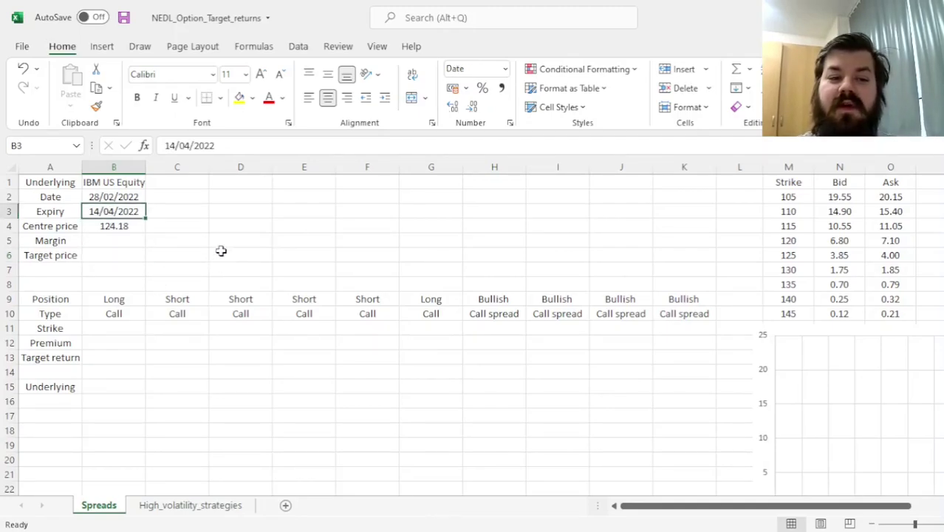
click(113, 255)
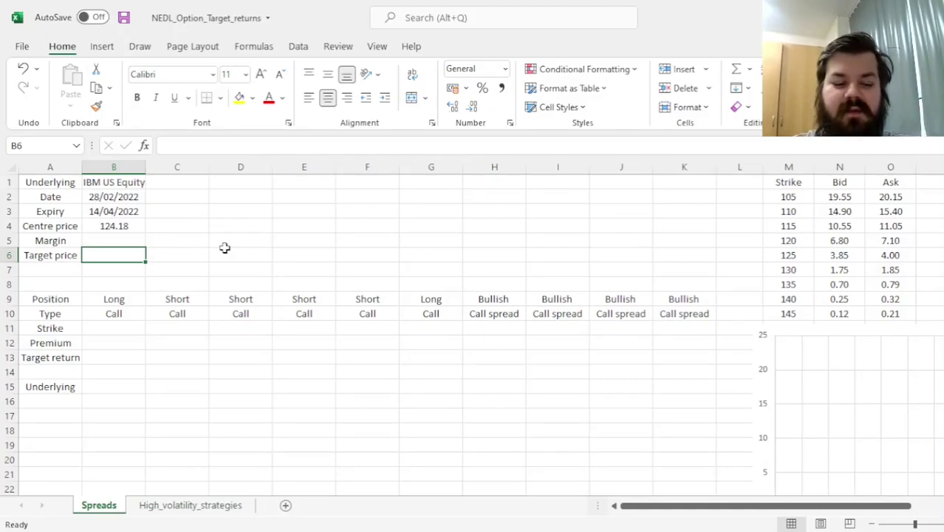
text(128)
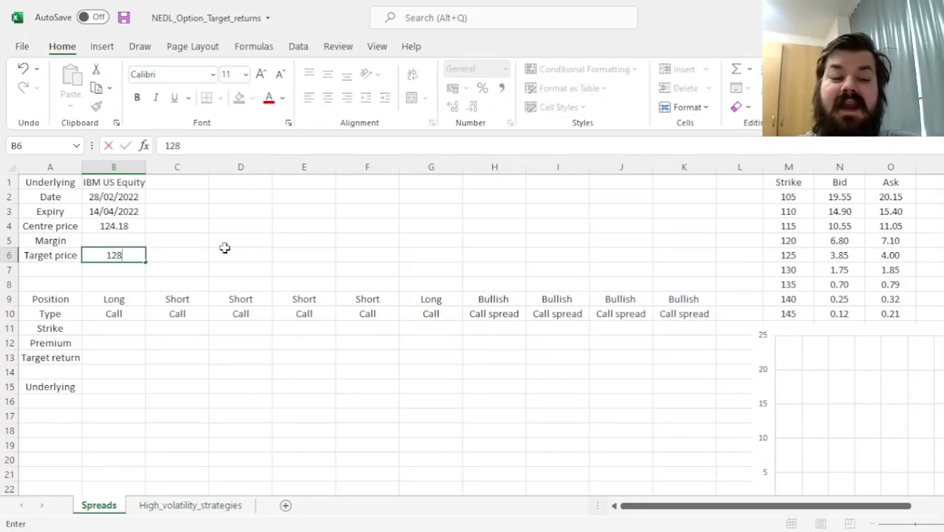
key(Return)
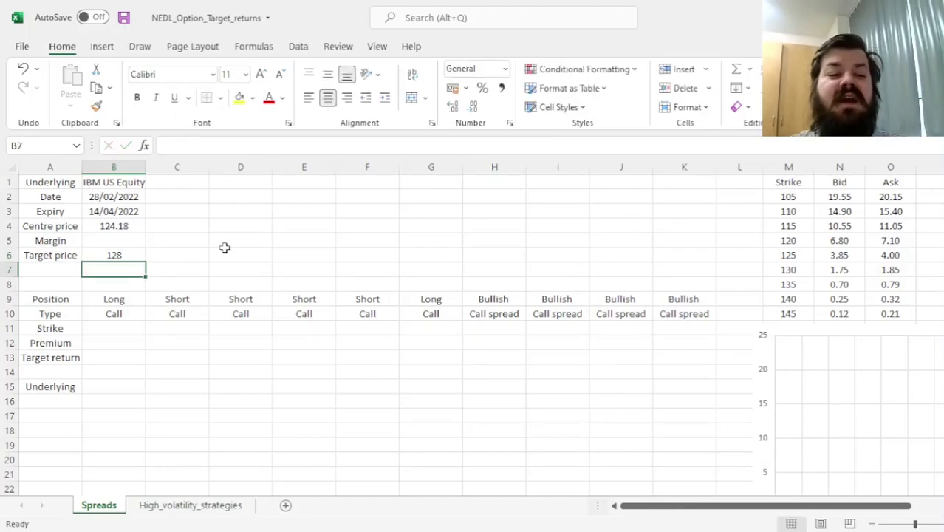
key(Up)
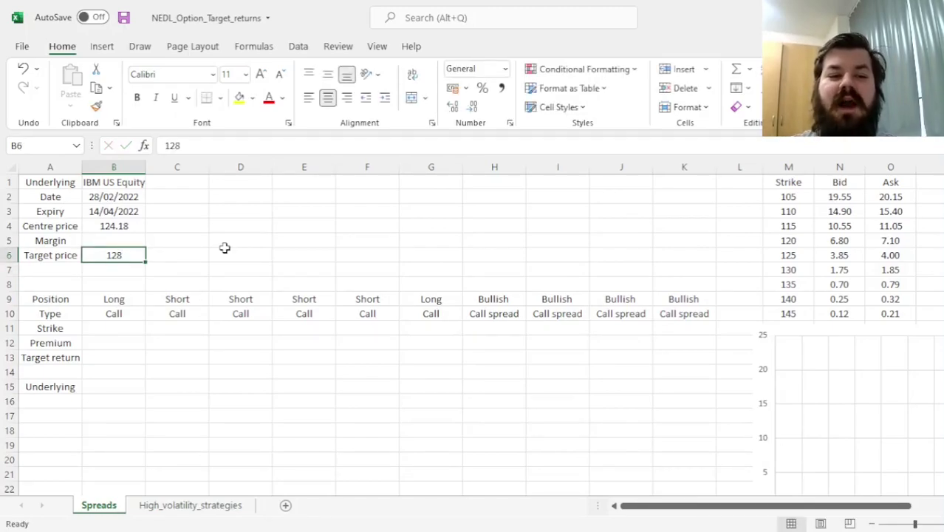
key(Up)
key(Up)
key(Up)
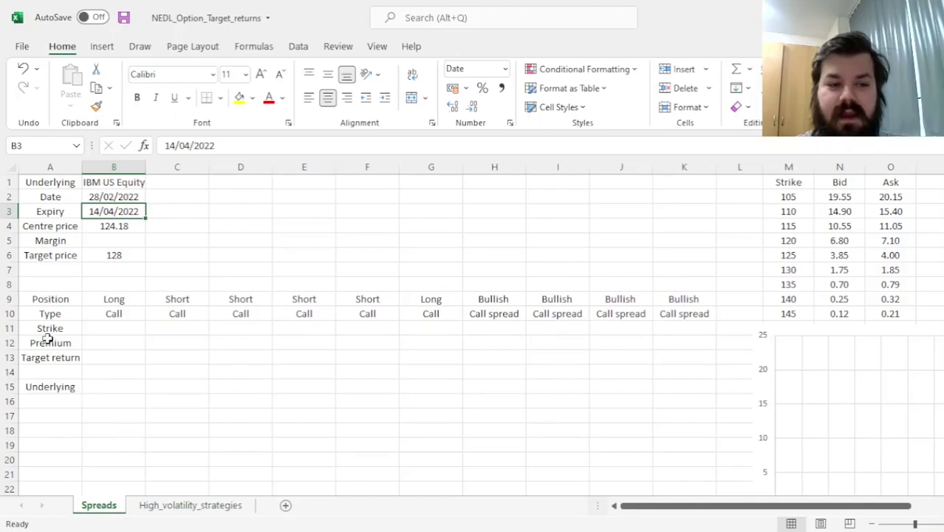
Step: Enter 125 as the strike of the first long call, choosing the quoted strike nearest the centre price
drag(121, 310, 124, 342)
click(117, 329)
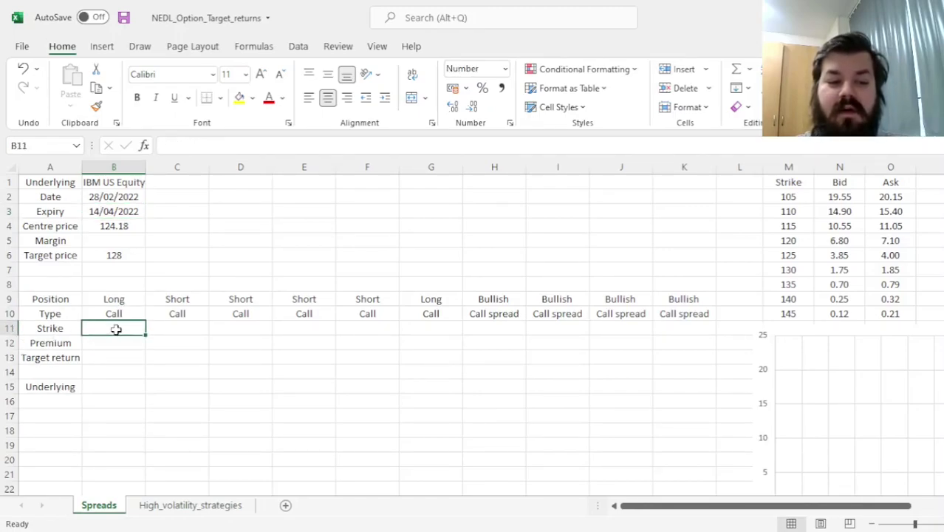
drag(785, 255, 889, 257)
click(789, 255)
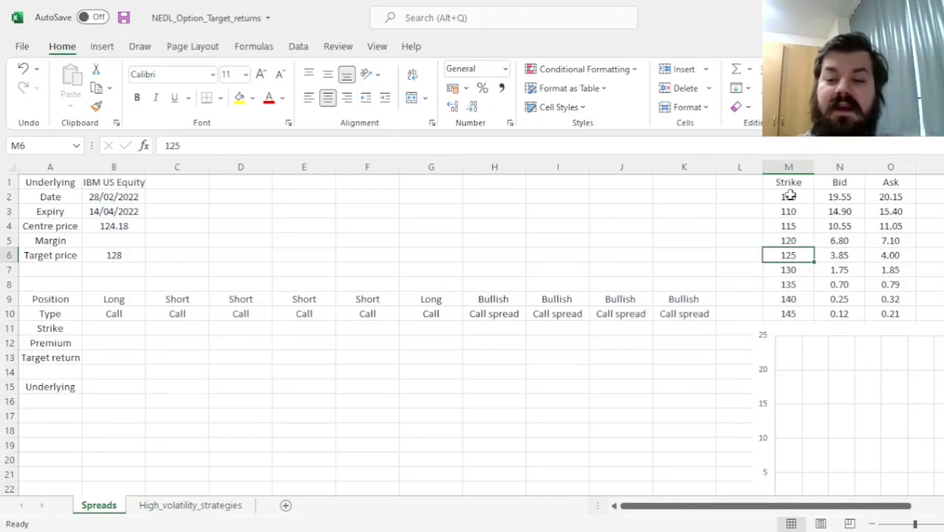
drag(788, 195, 793, 310)
click(790, 257)
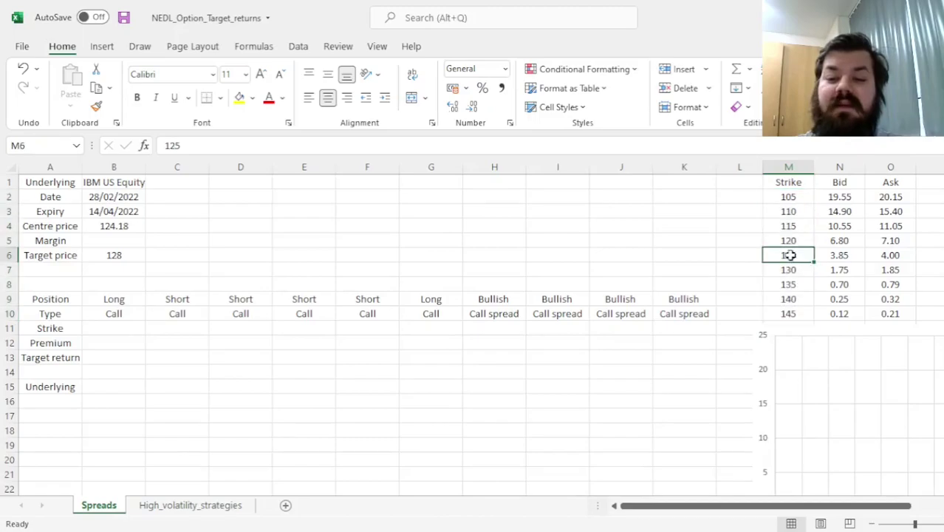
ctrl+click(126, 228)
click(140, 325)
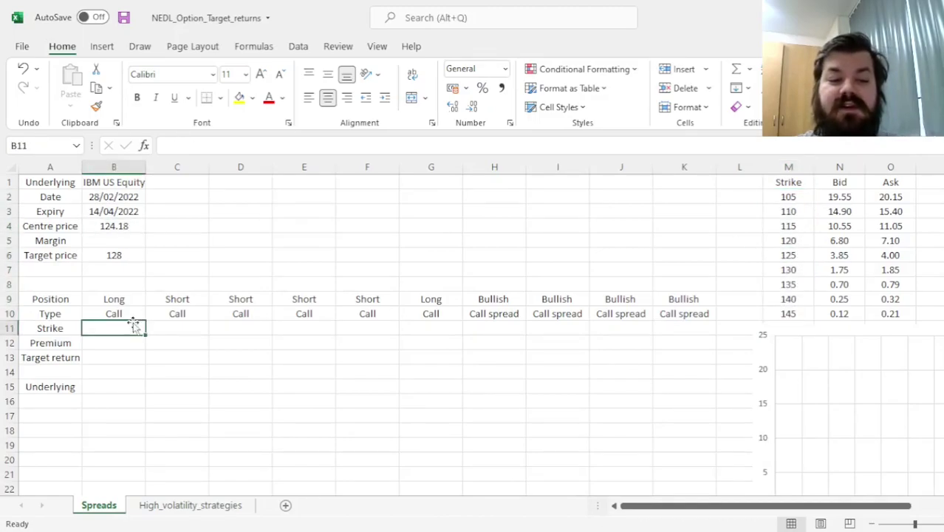
text(125)
key(Return)
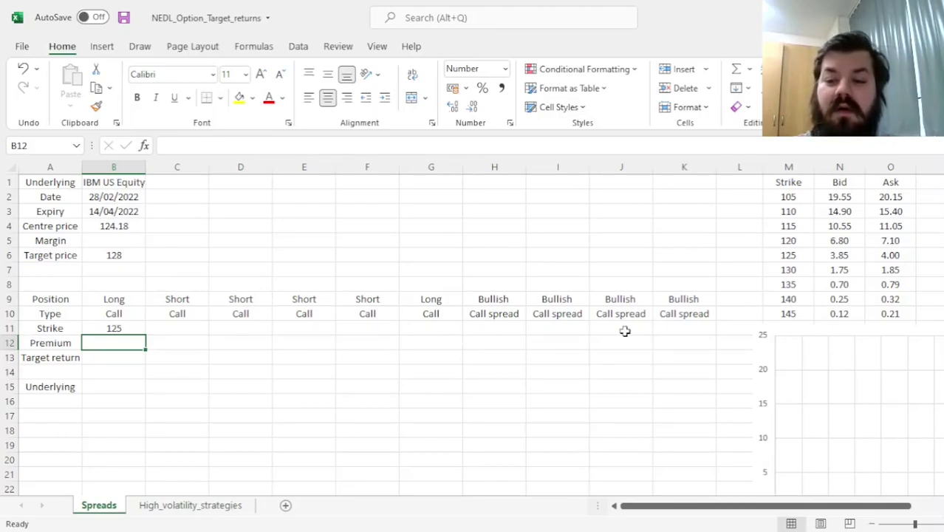
Step: Enter the ask quote for the 125 strike, 4, as the first long call's premium
click(876, 255)
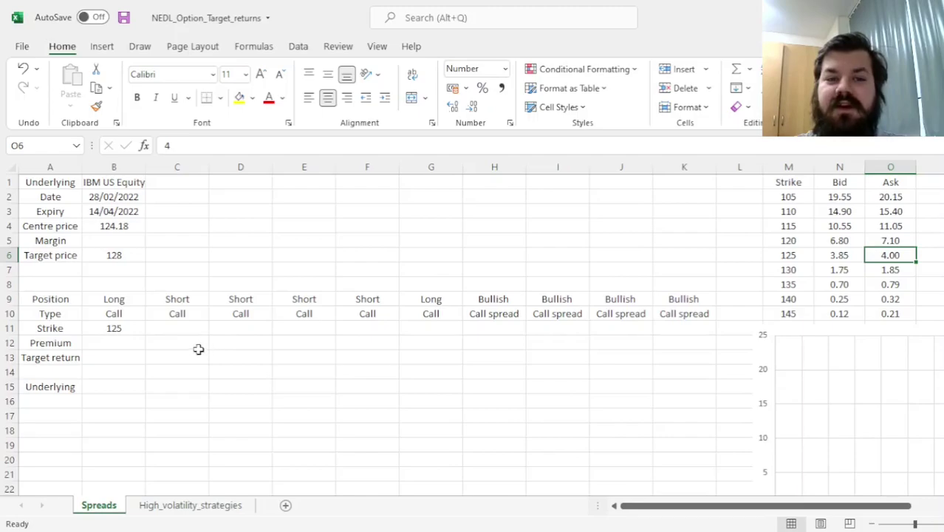
click(113, 343)
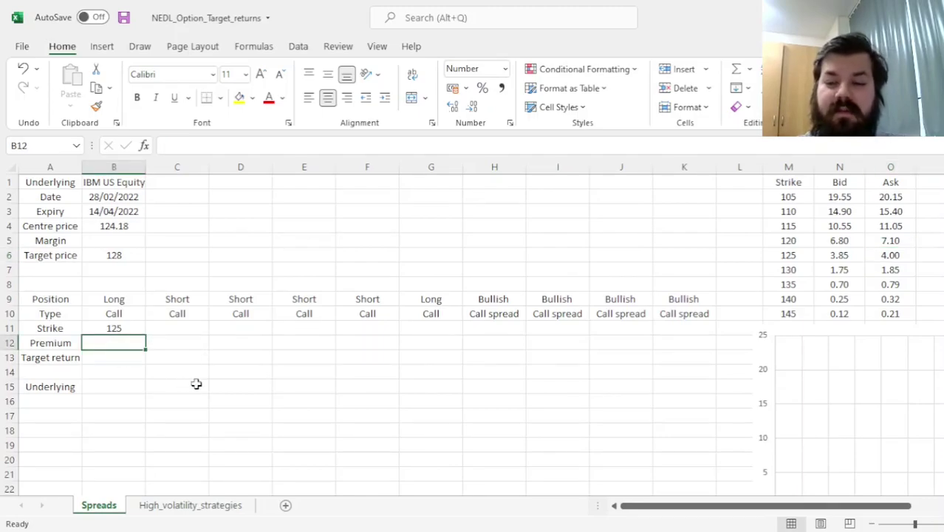
text(4)
key(Tab)
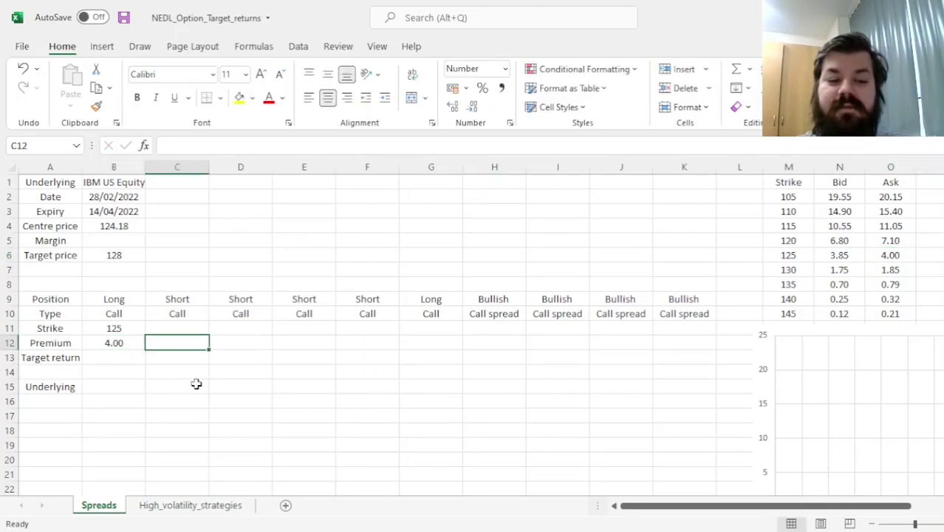
Step: Enter strikes 130, 135, 140 and 145 for the four short calls in columns C to F
key(Up)
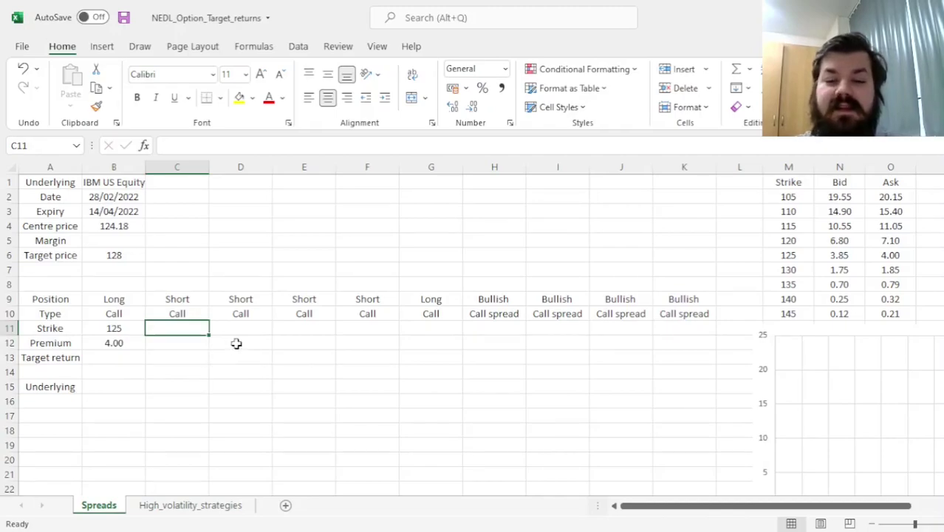
drag(788, 270, 788, 313)
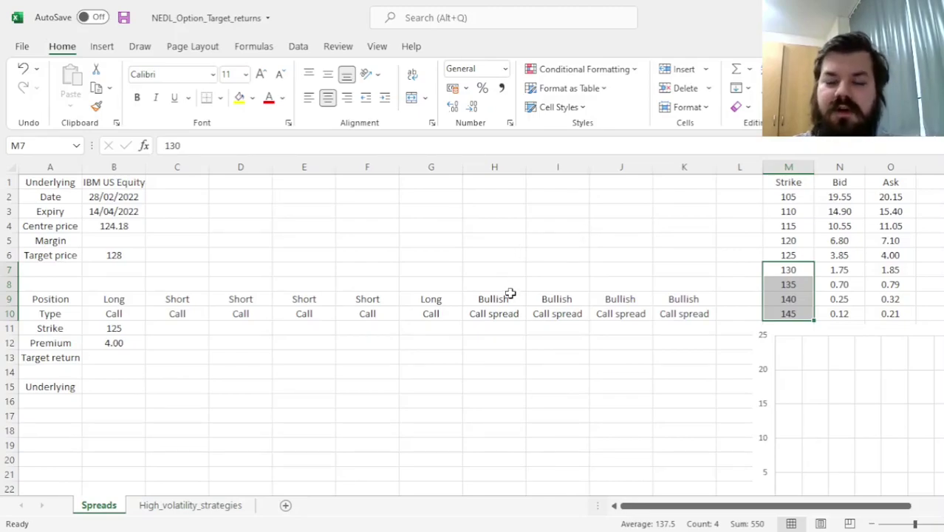
click(188, 336)
key(Up)
text(130)
key(Tab)
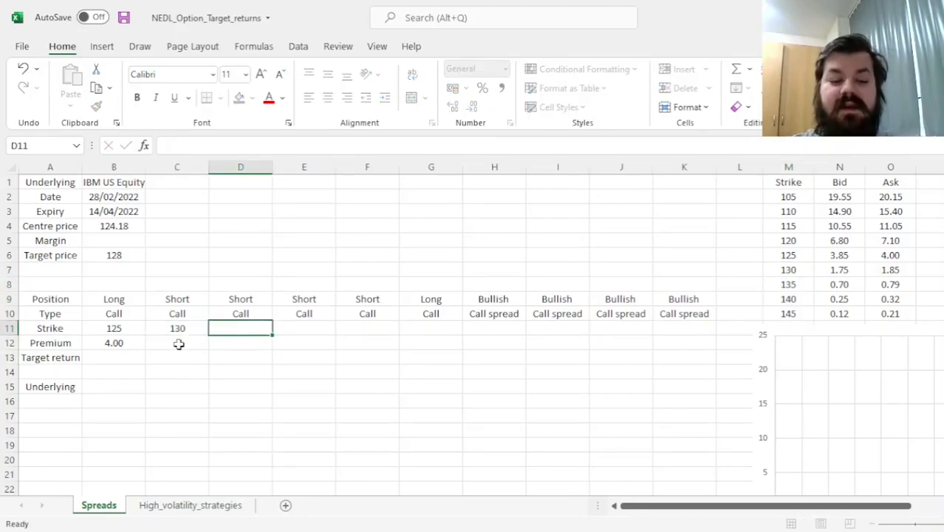
text(135)
key(Tab)
text(140)
key(Tab)
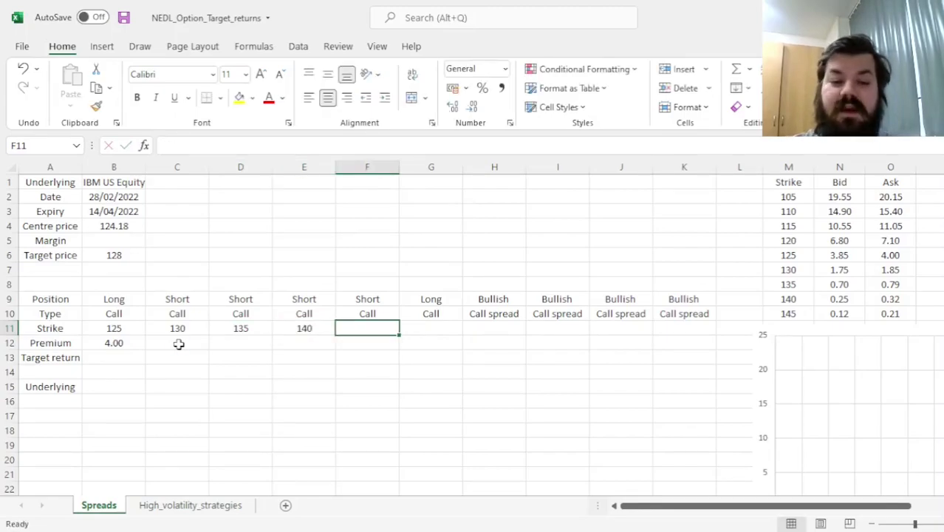
text(145)
key(Return)
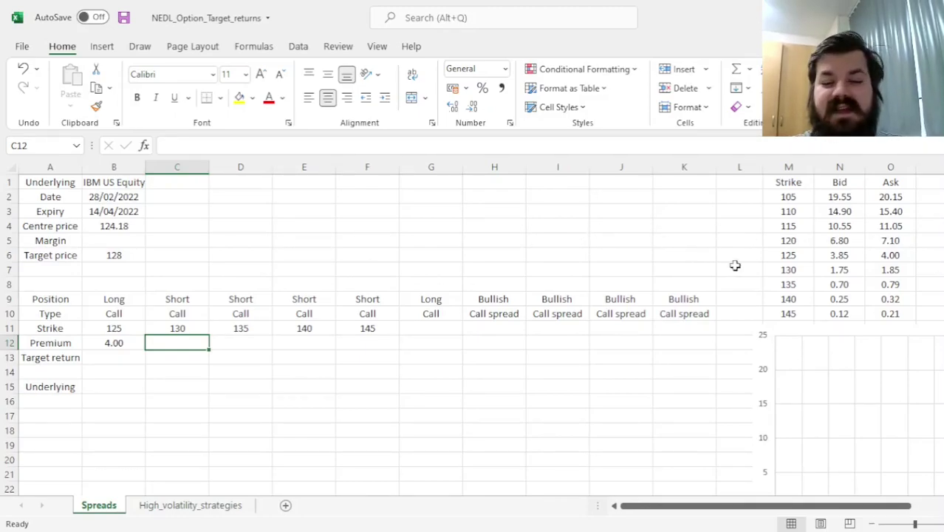
Step: Enter the bid quotes 1.75, 0.7, 0.25 and 0.12 as premiums of the four short calls in C12 to F12
drag(834, 270, 841, 320)
click(177, 343)
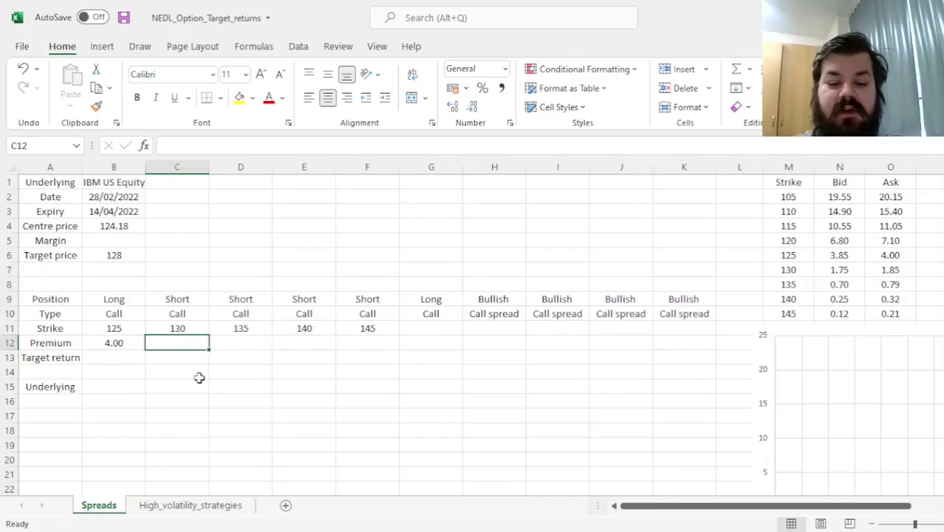
text(1.75)
key(Tab)
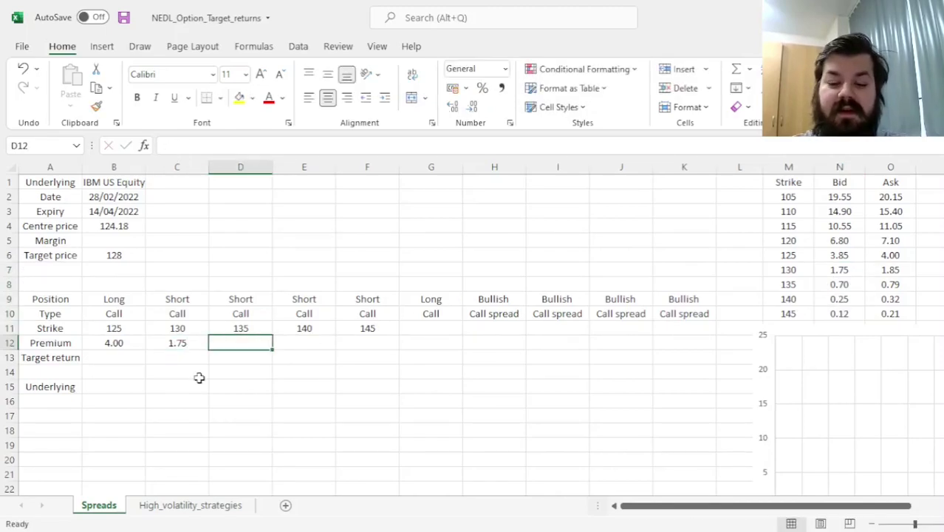
text(0.7)
key(Tab)
text(0.25)
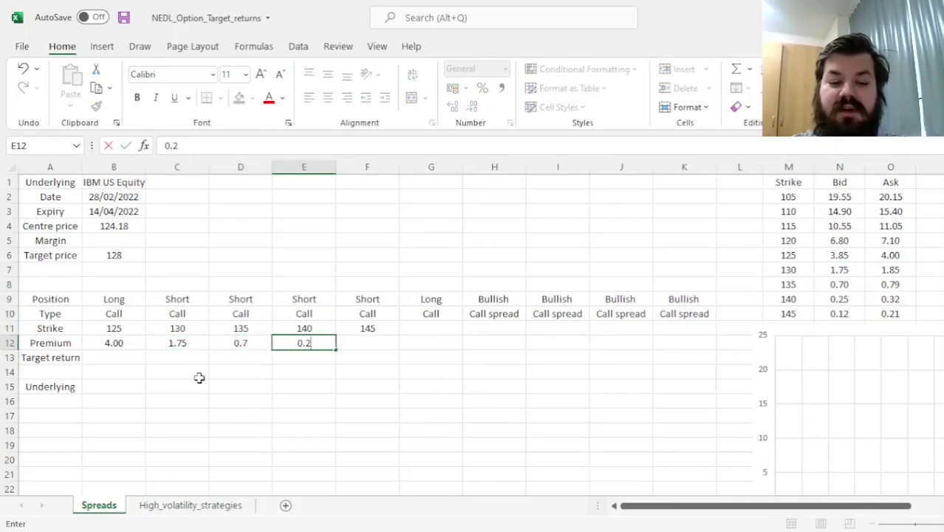
key(Tab)
text(0.12)
key(ctrl+Return)
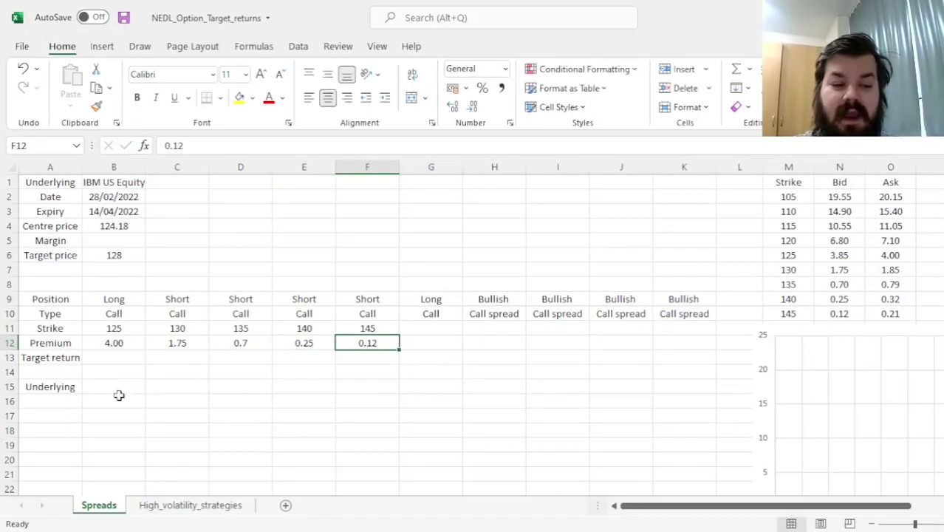
Step: Generate 101 underlying prices from 100 in increments of 0.5 with =SEQUENCE(101,1,100,0.5) in A16, and select the resulting range
click(65, 401)
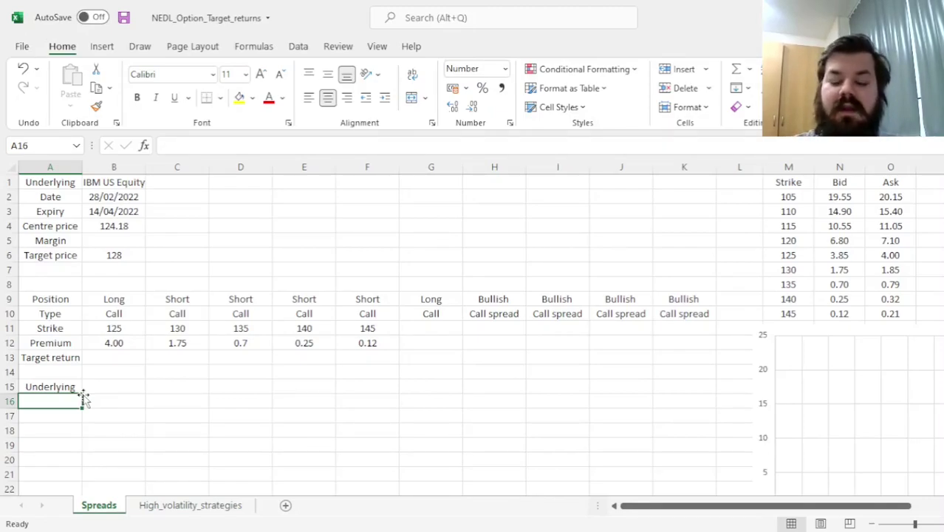
text(=SEQUENCE()
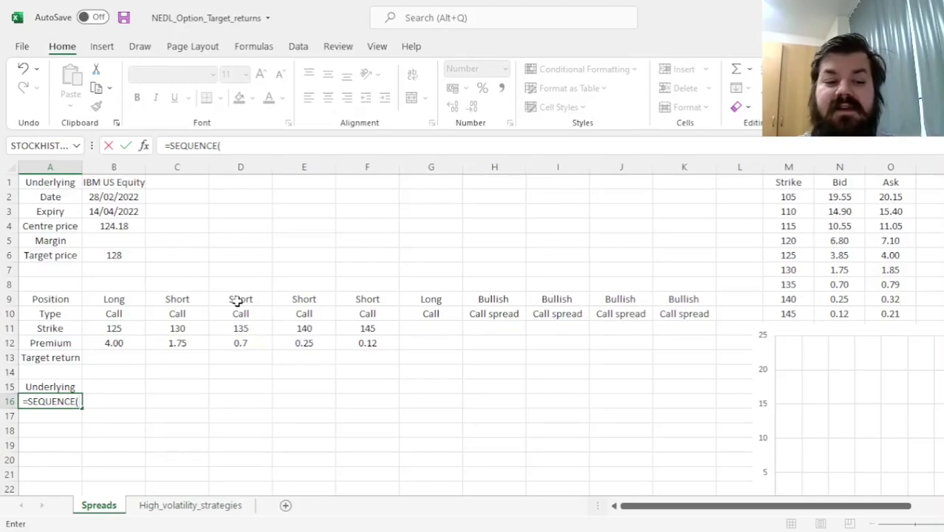
text(101,)
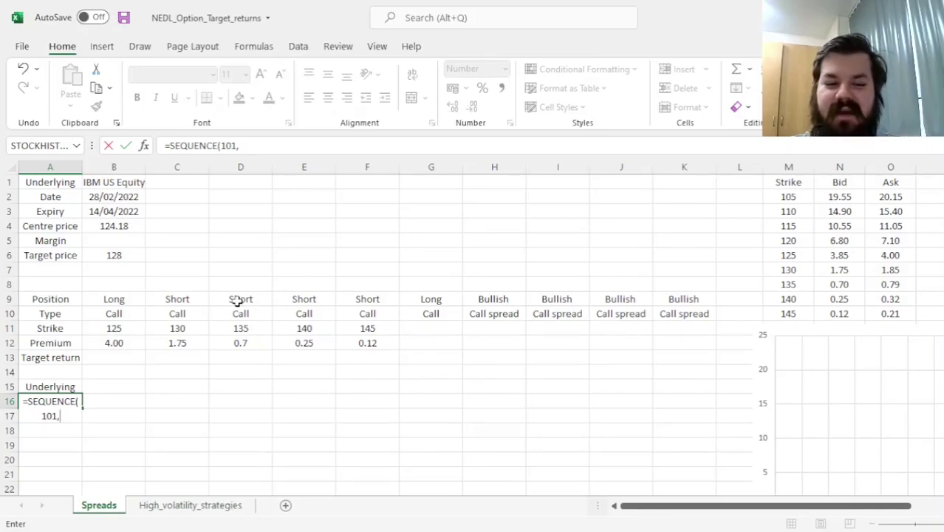
text(1)
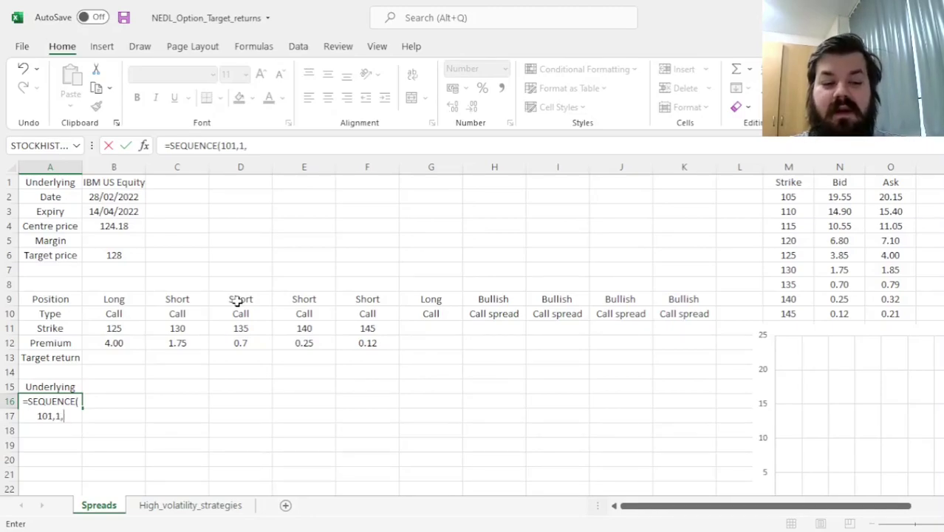
text(,100)
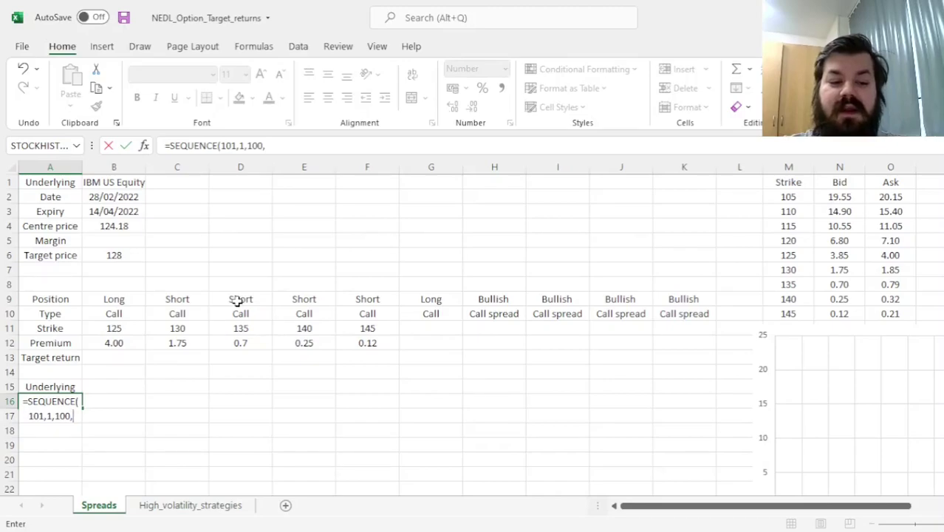
text(,0.5))
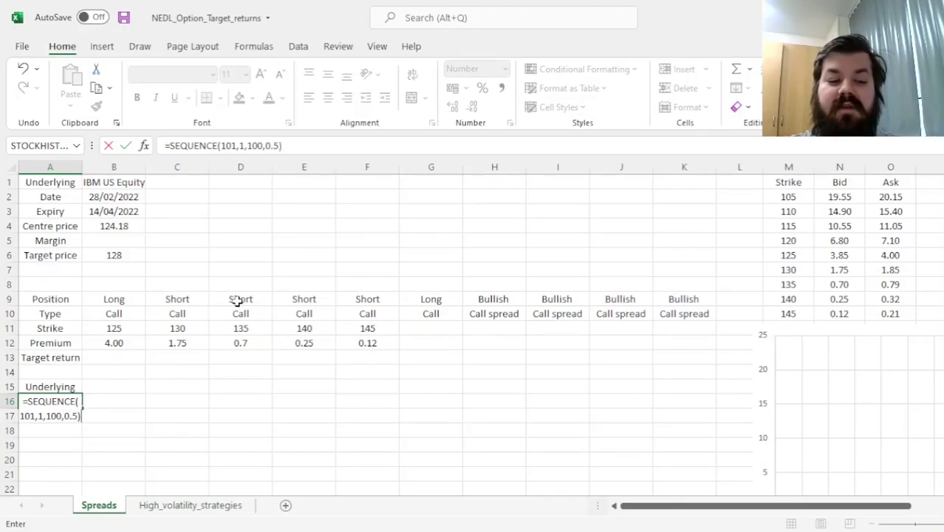
key(Return)
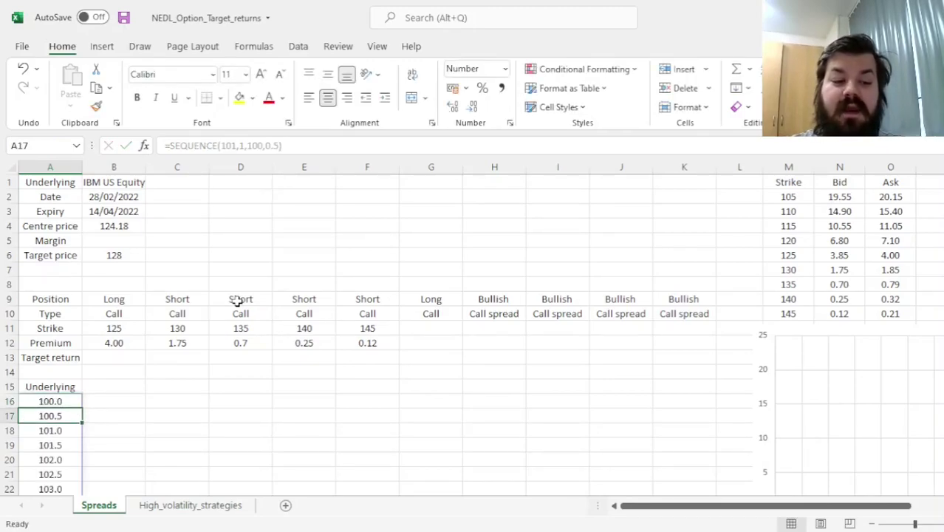
key(Up)
key(ctrl+shift+Down)
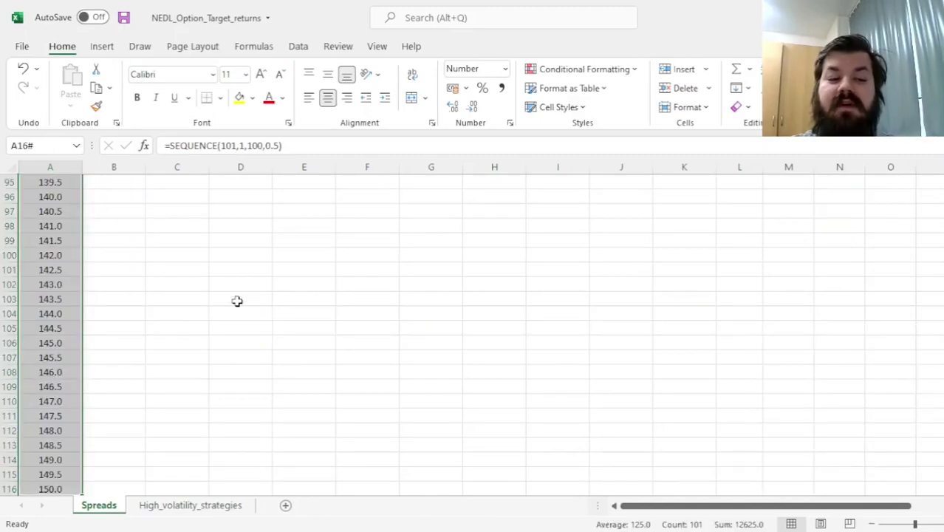
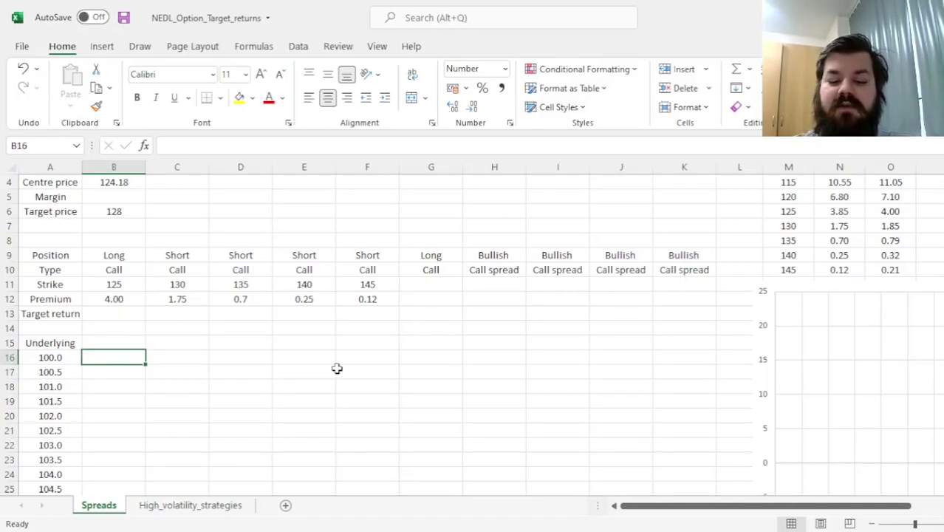
Step: Begin the long call's profit formula in B16 with the negative premium, =-B$12 +, keeping the premium row fixed
text(=)
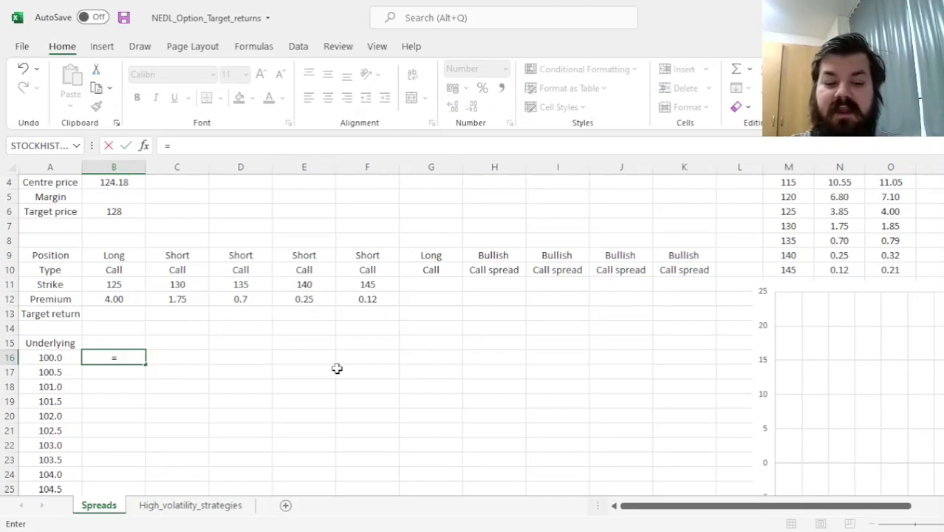
text(-)
click(111, 299)
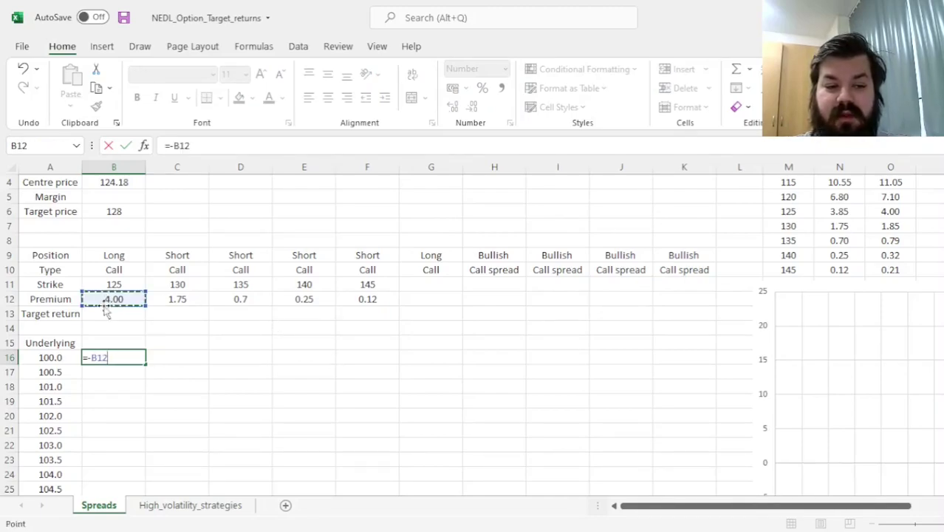
click(97, 358)
text($12 +)
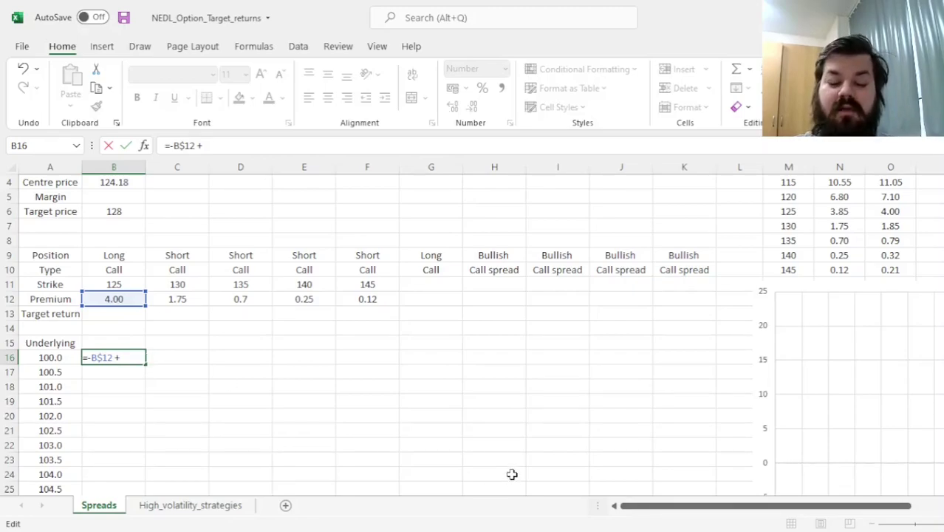
Step: Complete the B16 formula with the call payoff so it reads =-B$12 + MAX(0,$A16-B$11)
text(MAX)
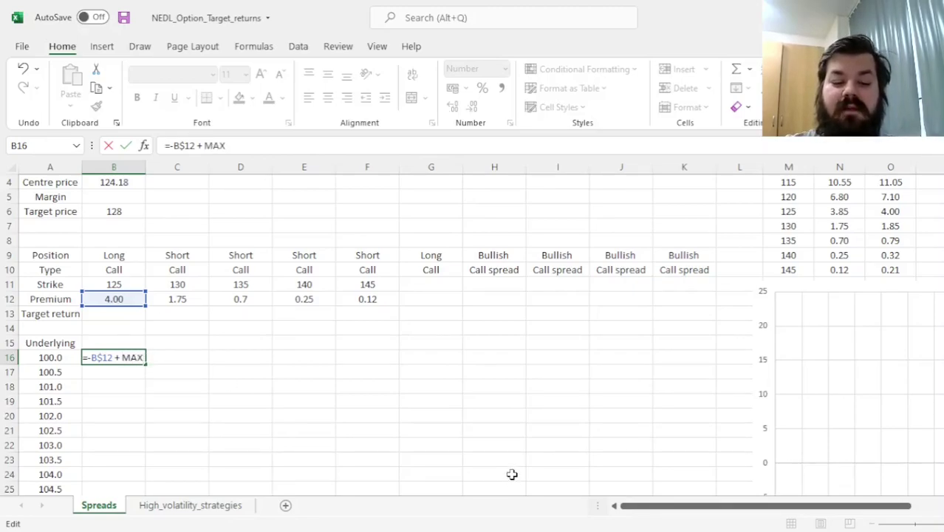
text((0,)
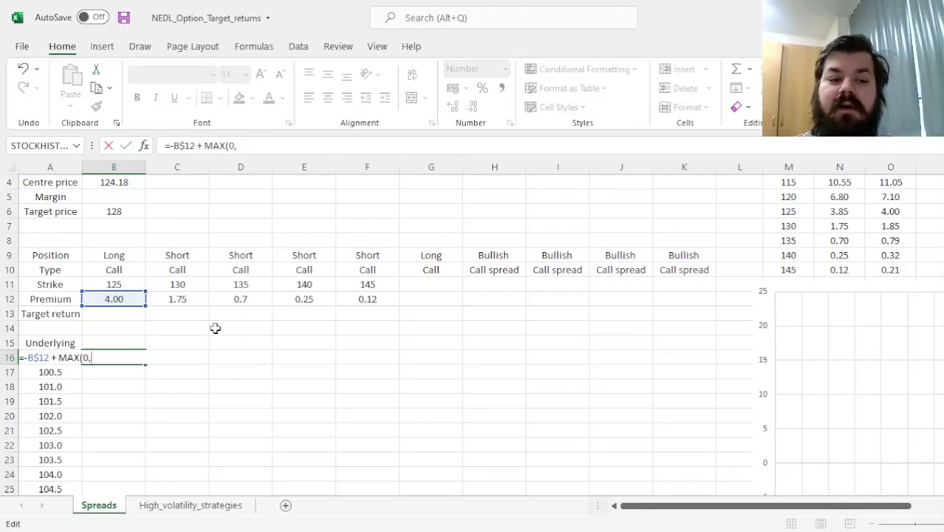
click(59, 399)
key(Up)
key(Up)
key(Up)
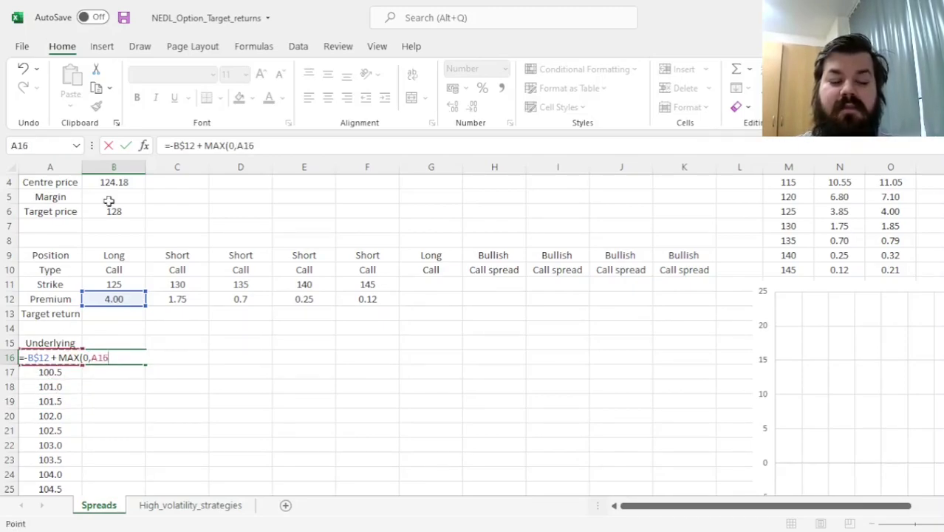
click(240, 146)
text($)
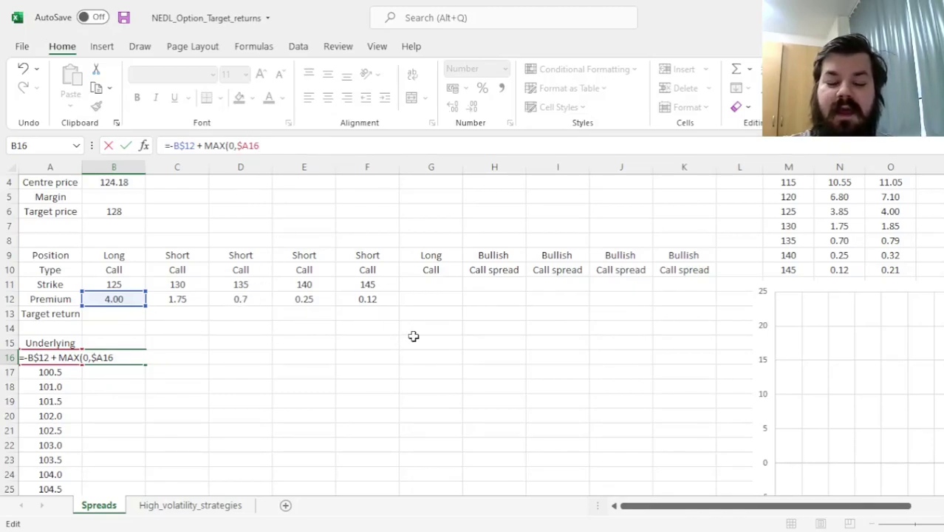
click(122, 283)
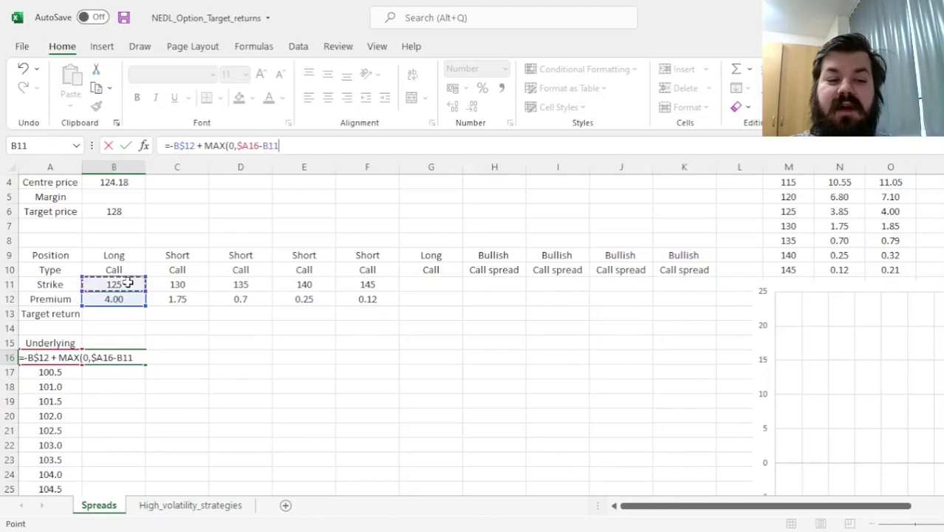
click(267, 146)
text($11)
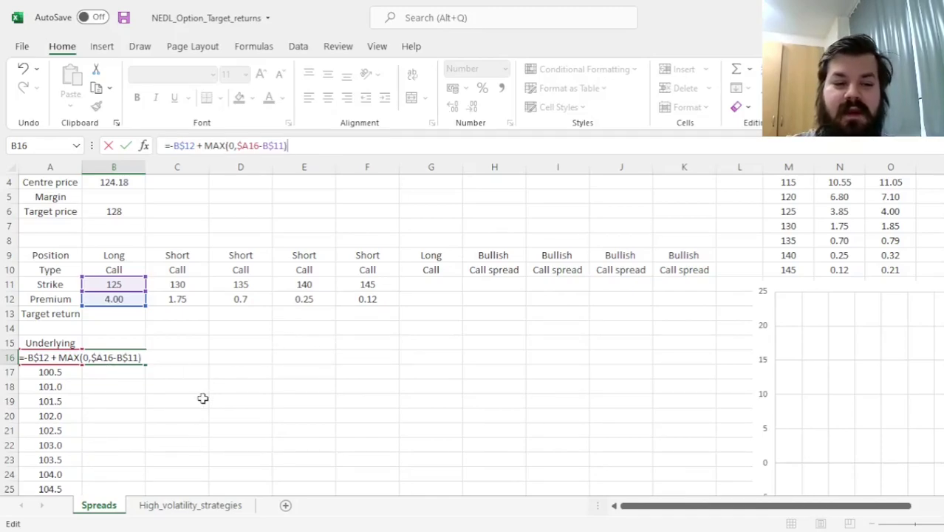
key(ctrl+Return)
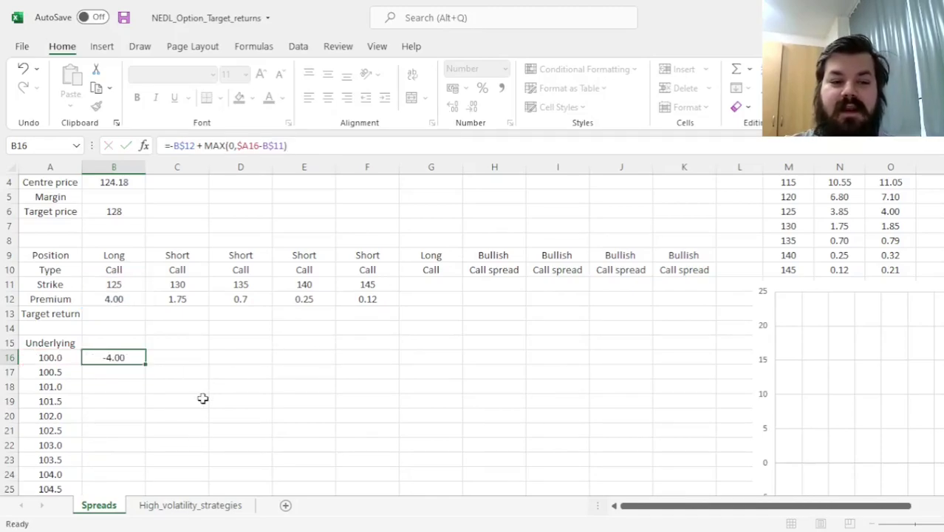
Step: Fill the long call's profit formula down column B for all underlying prices
double_click(146, 365)
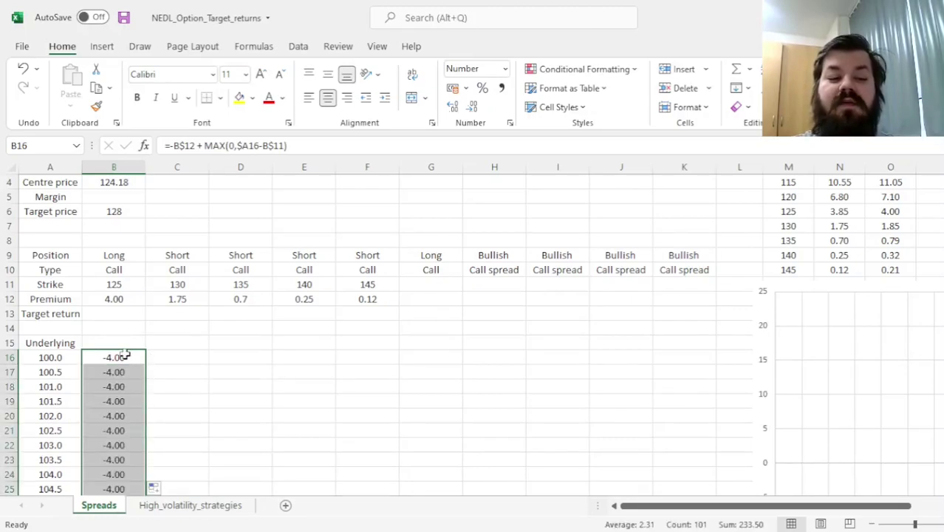
scroll(419, 351, down, 1)
drag(528, 342, 709, 344)
Step: Copy the B16 formula into C16 and reverse its signs for the short call: =+C$12 - MAX(0,$A16-C$11)
click(115, 313)
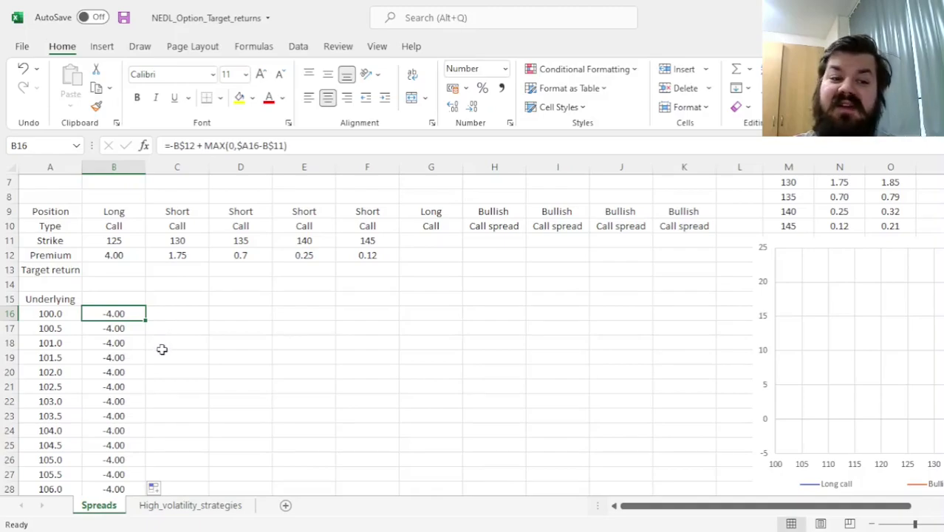
drag(147, 322, 211, 325)
click(173, 309)
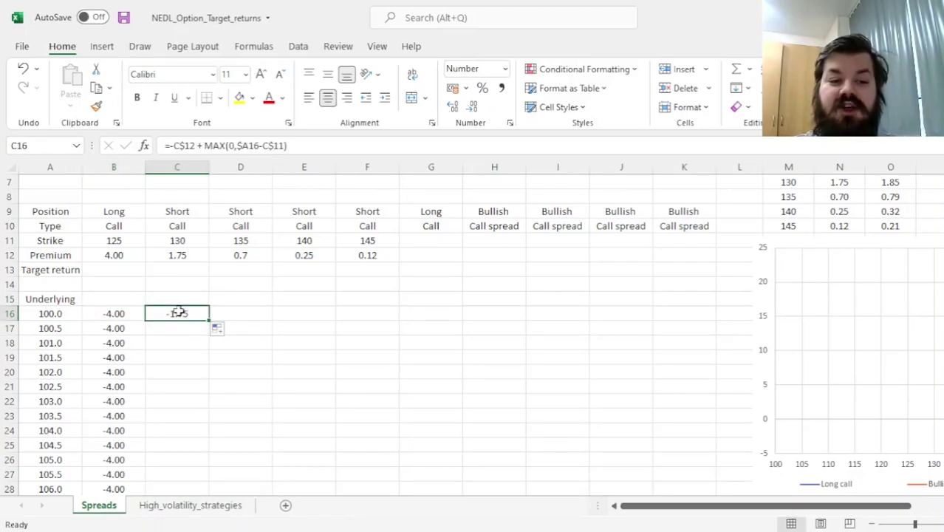
double_click(177, 310)
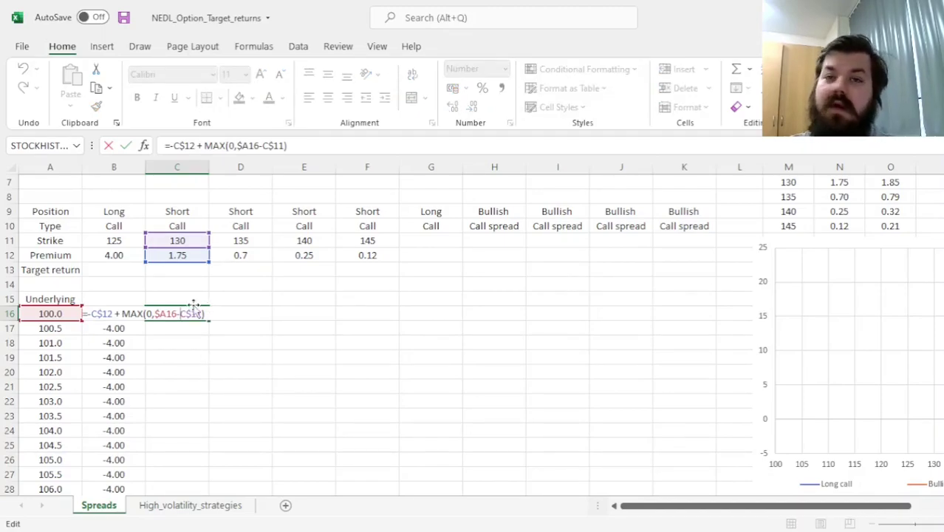
click(182, 145)
key(BackSpace)
text(+)
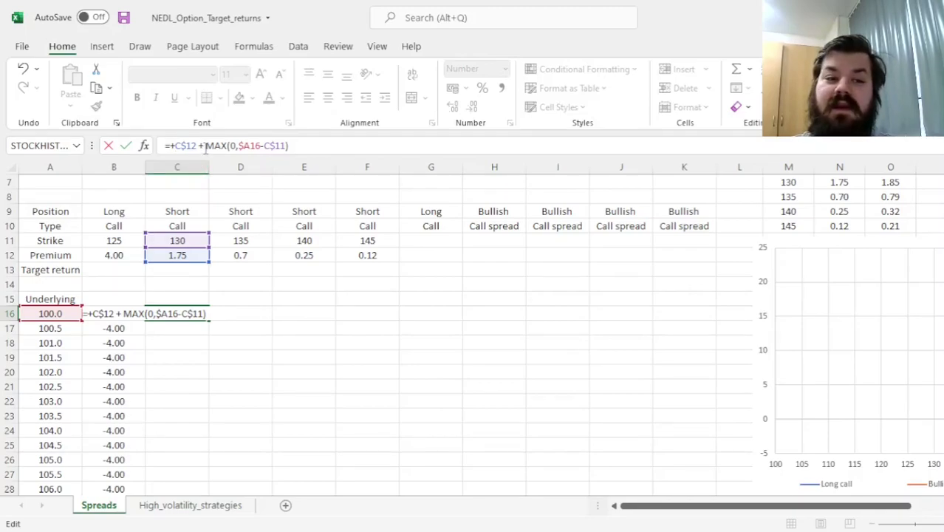
key(BackSpace)
text(-)
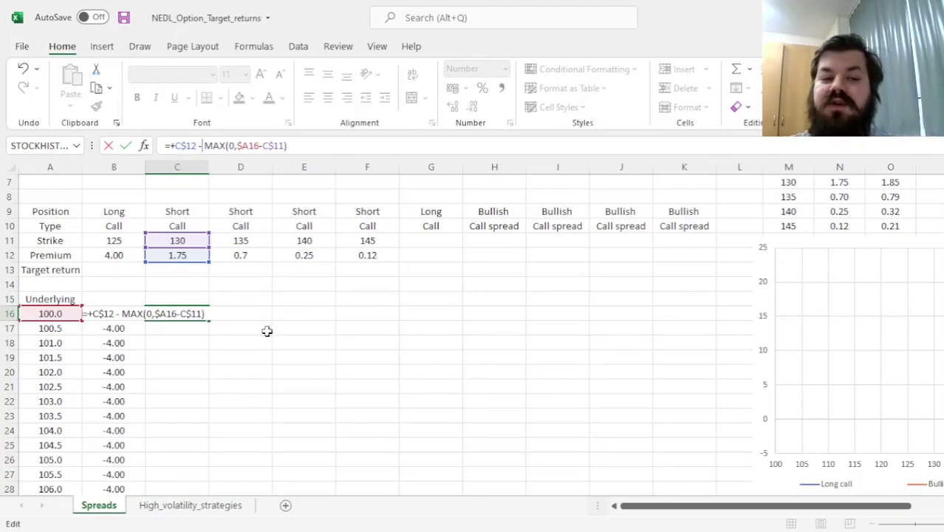
key(ctrl+Return)
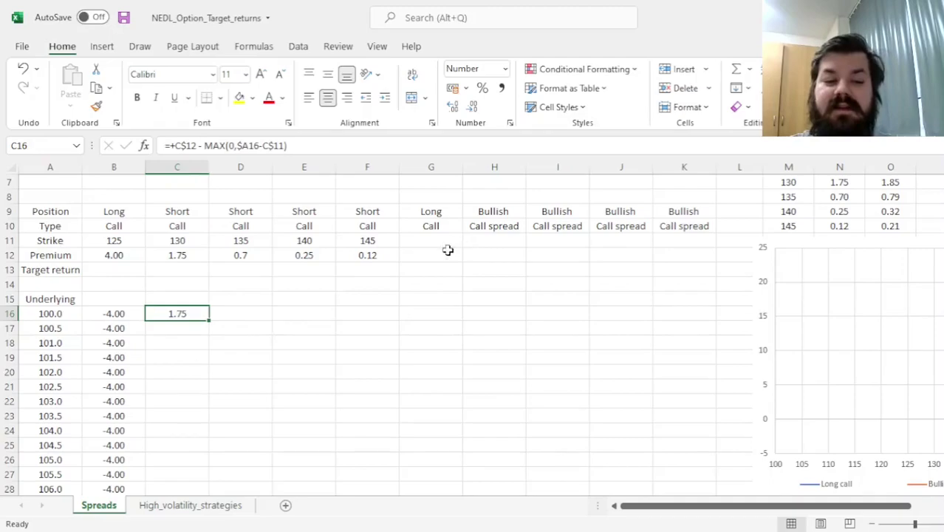
Step: Extend the short call formula from C16 across to F16 and fill all four columns down the underlying prices
drag(210, 322, 398, 322)
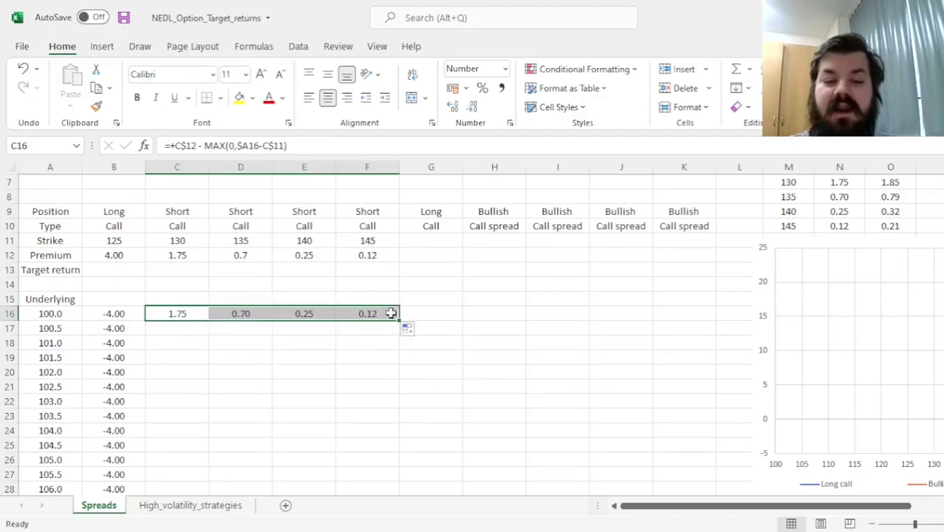
double_click(399, 322)
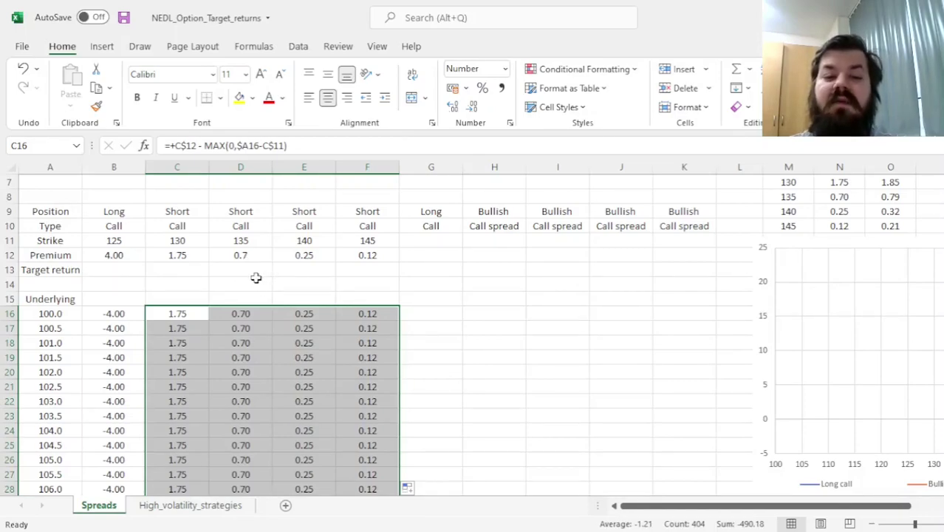
scroll(270, 291, up, 2)
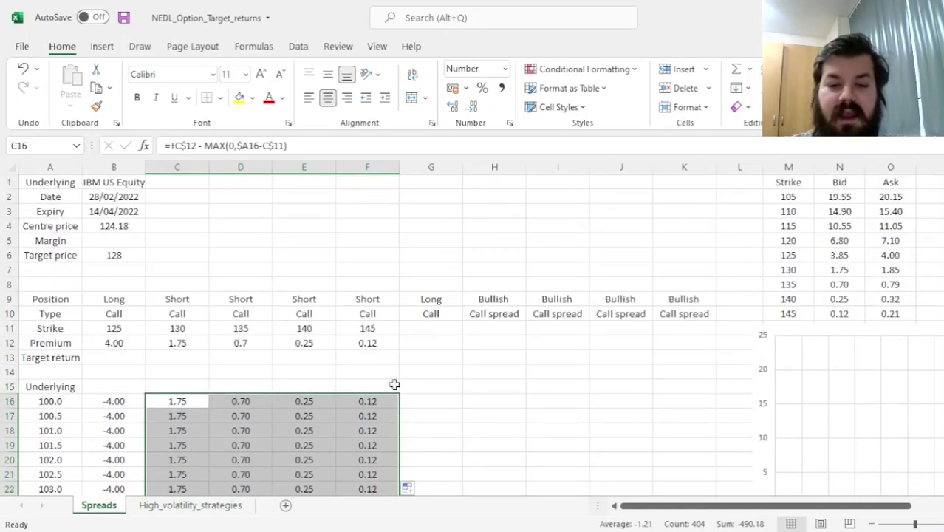
Step: Link the combined long call column to the long call profit by entering =B16 in G16
drag(430, 399, 675, 396)
drag(434, 304, 429, 398)
click(431, 401)
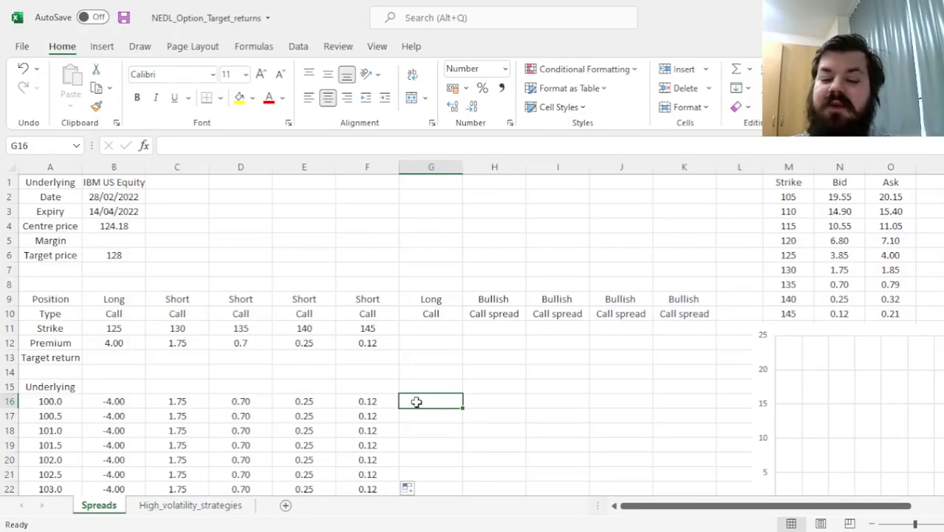
text(=)
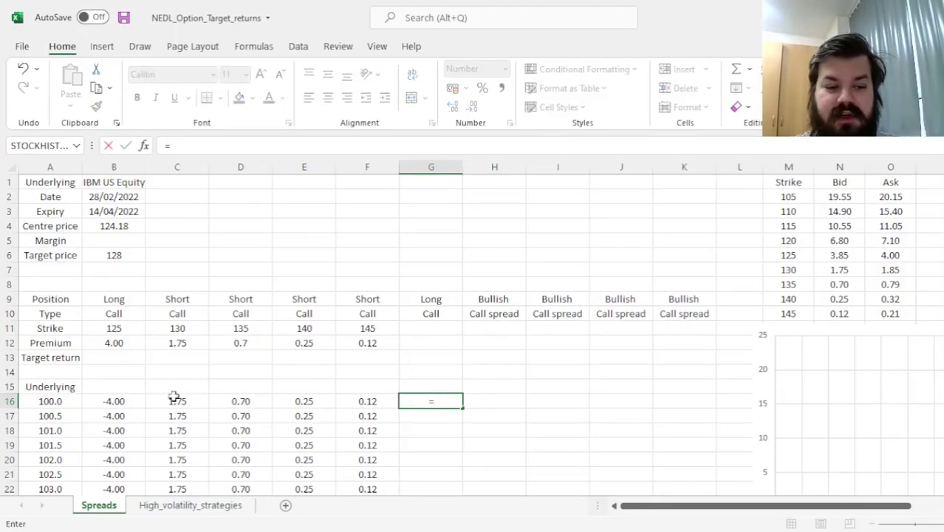
click(113, 399)
key(ctrl+Return)
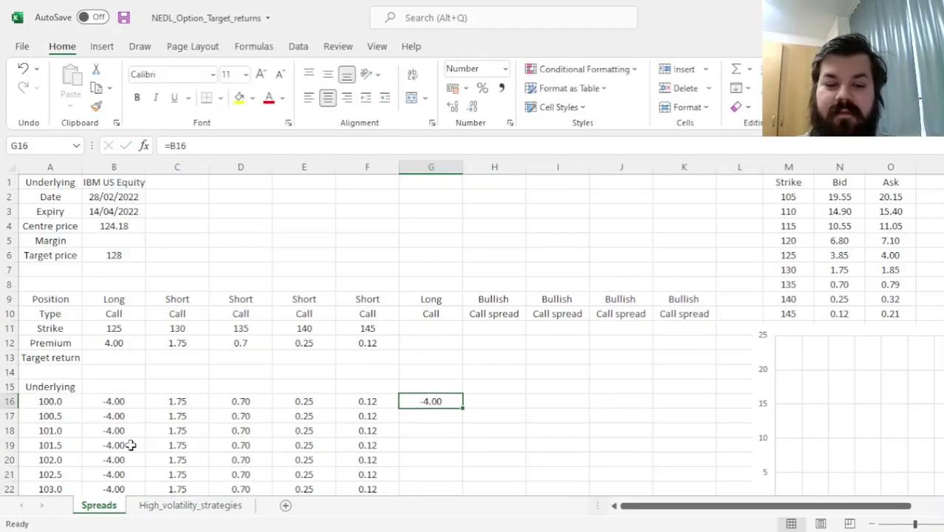
Step: Enter the first bullish call spread's profit in H16 as =C16+$B16, anchoring the long call's column
click(498, 399)
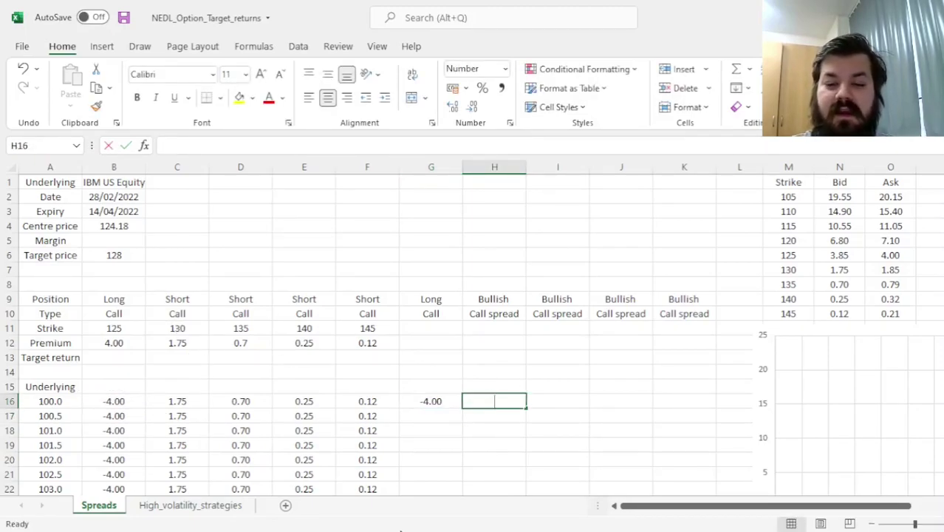
text(=)
click(177, 401)
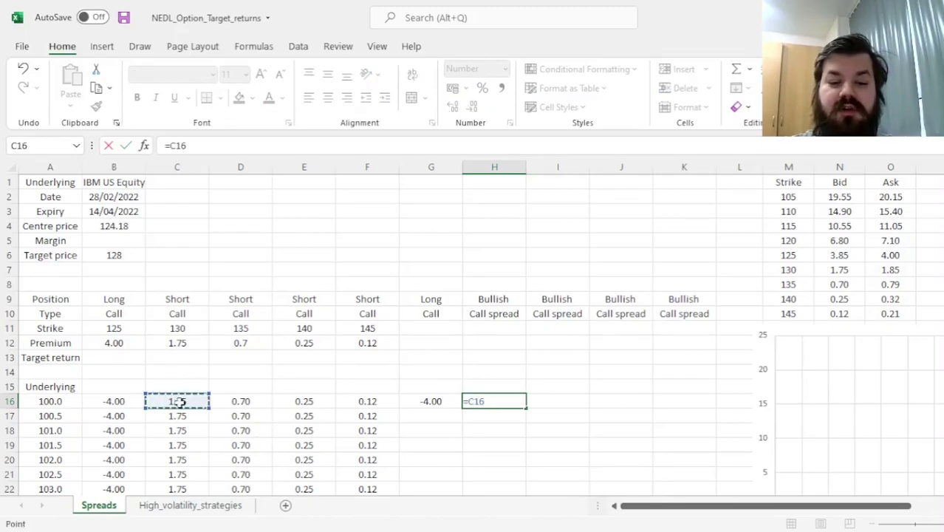
text(+)
click(111, 401)
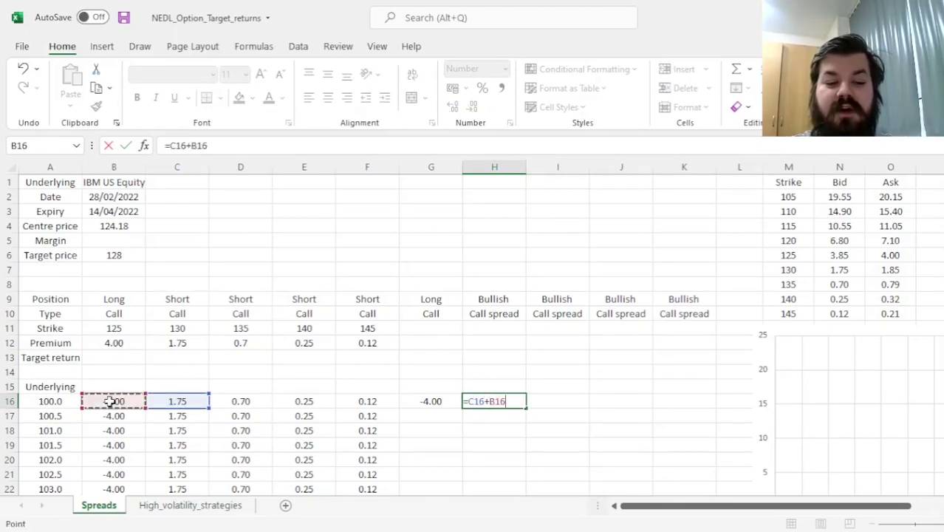
click(491, 401)
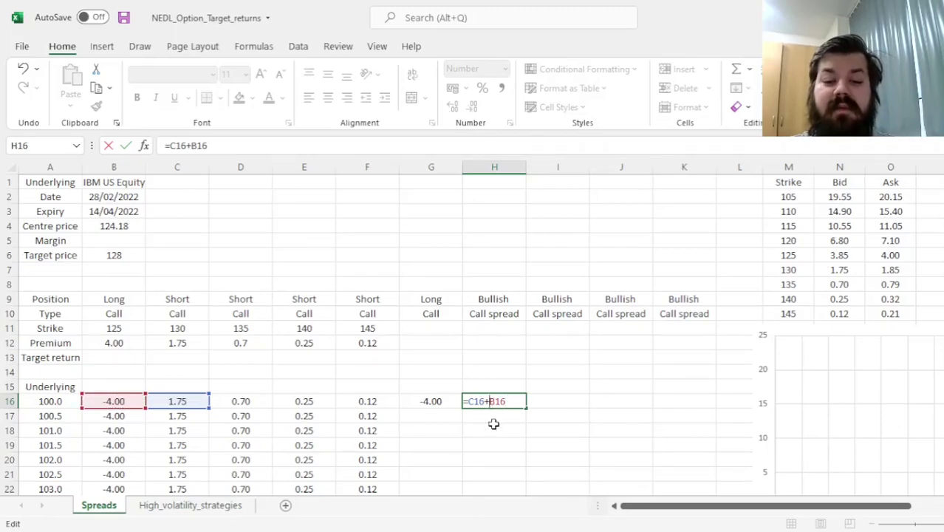
text($)
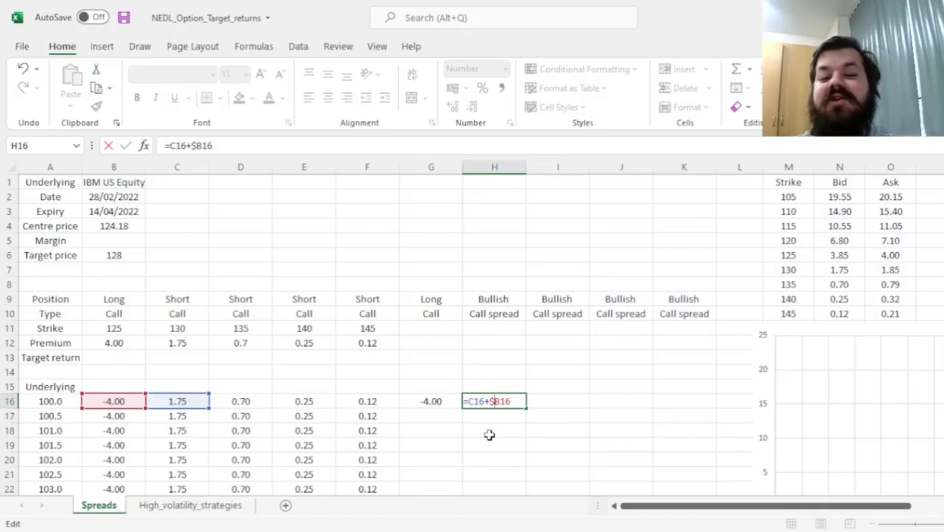
key(Return)
key(Up)
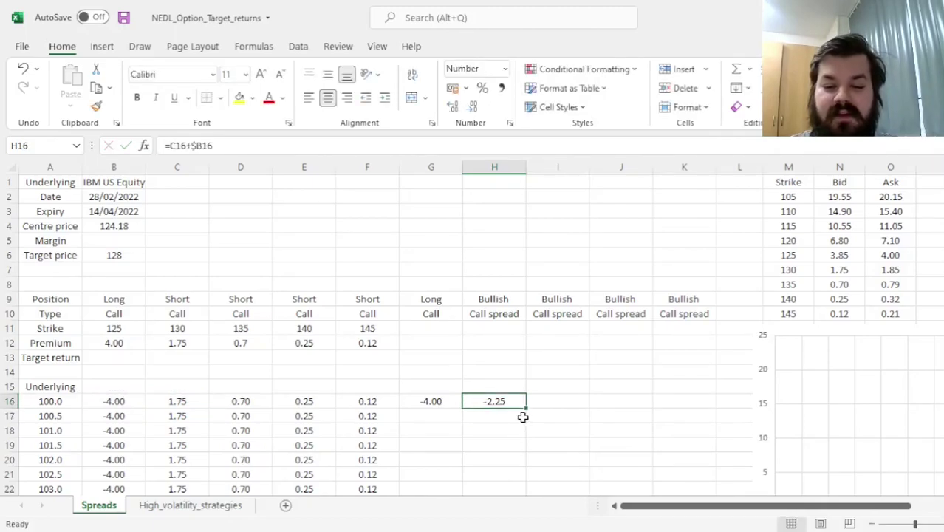
Step: Extend the spread formula from H16 across to K16 and fill G16:K16 down all underlying prices
drag(526, 406, 727, 417)
drag(432, 401, 715, 408)
double_click(717, 408)
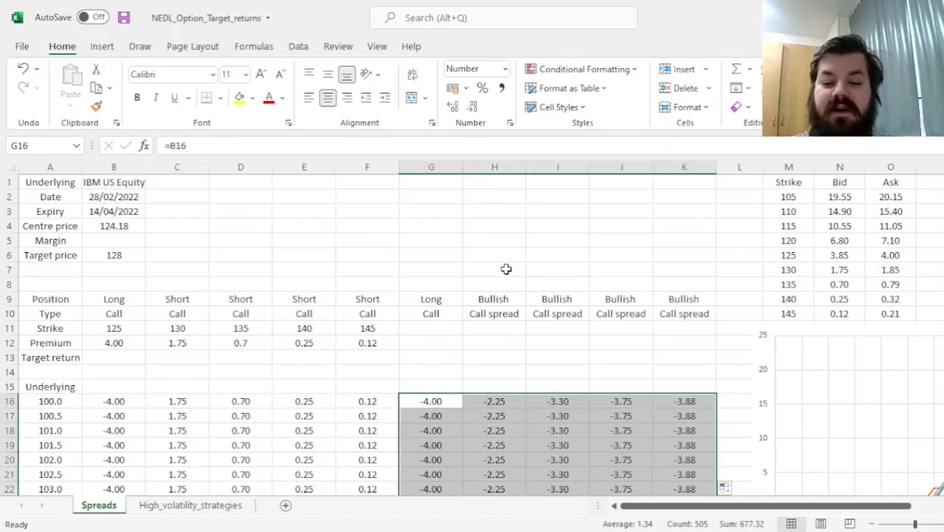
Step: Examine the payoff chart of the long call and spreads against the quoted bid premiums, the premium row and the target price
scroll(548, 352, down, 3)
drag(561, 342, 894, 356)
click(530, 297)
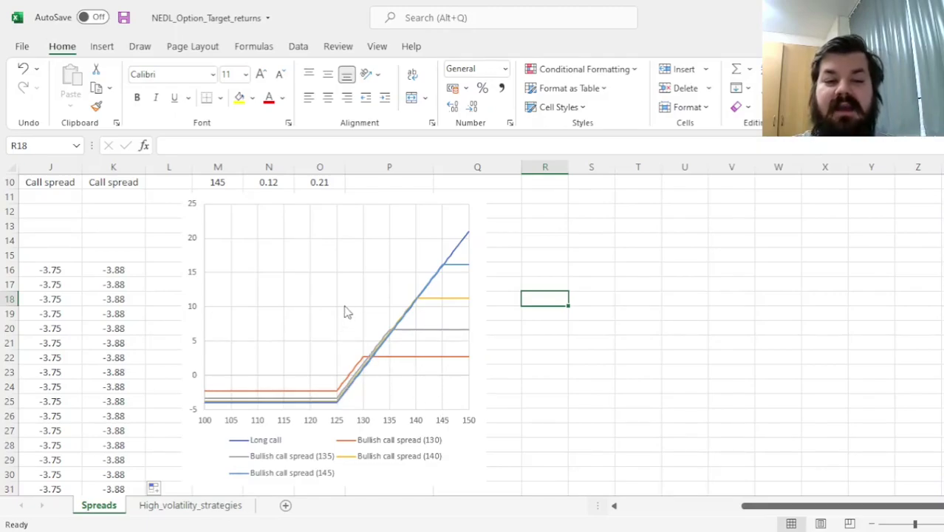
scroll(346, 311, up, 3)
click(268, 270)
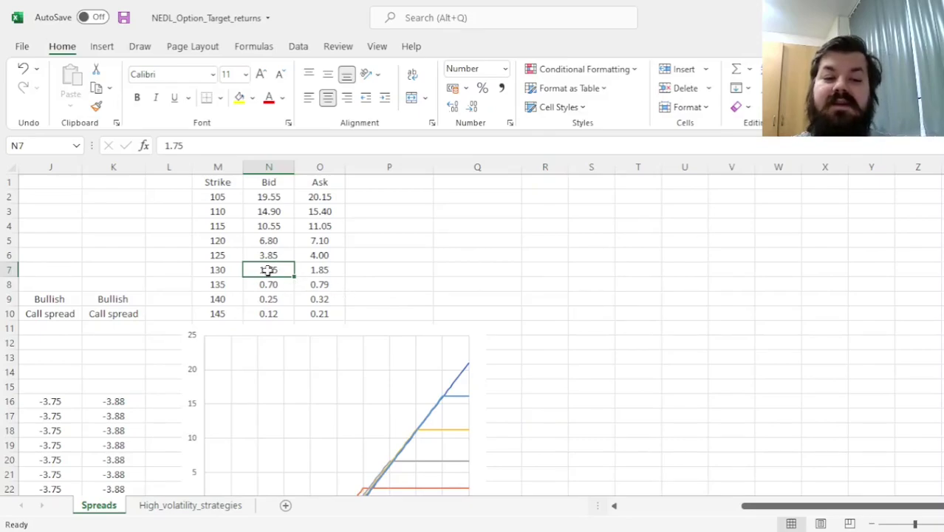
scroll(367, 295, down, 3)
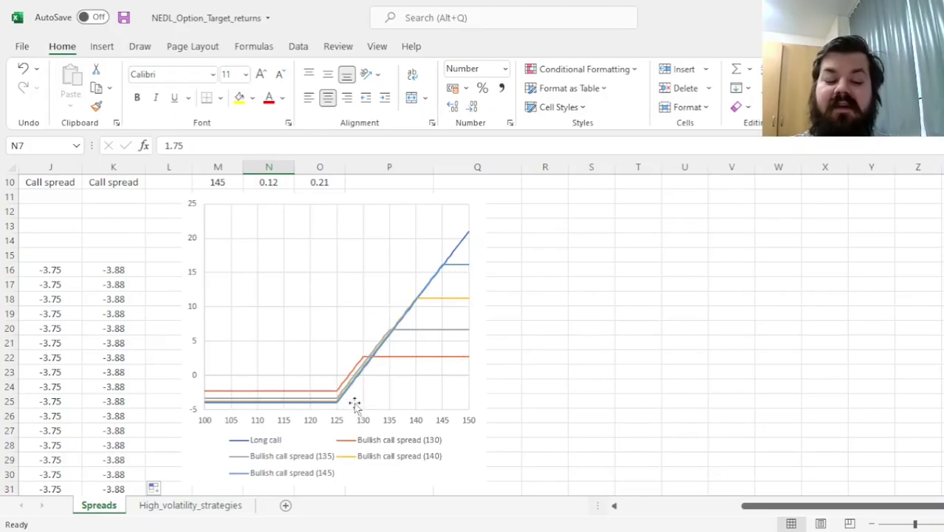
scroll(303, 334, up, 3)
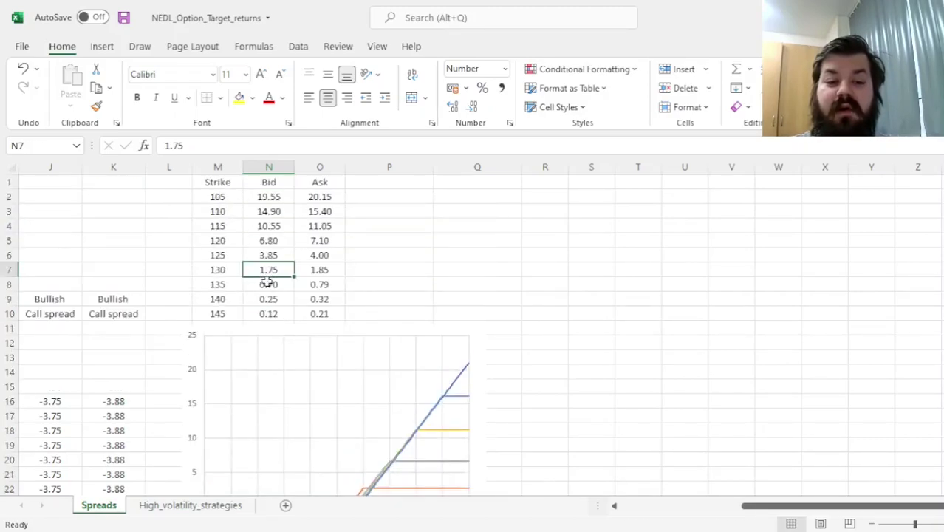
drag(267, 272, 269, 313)
scroll(347, 339, down, 1)
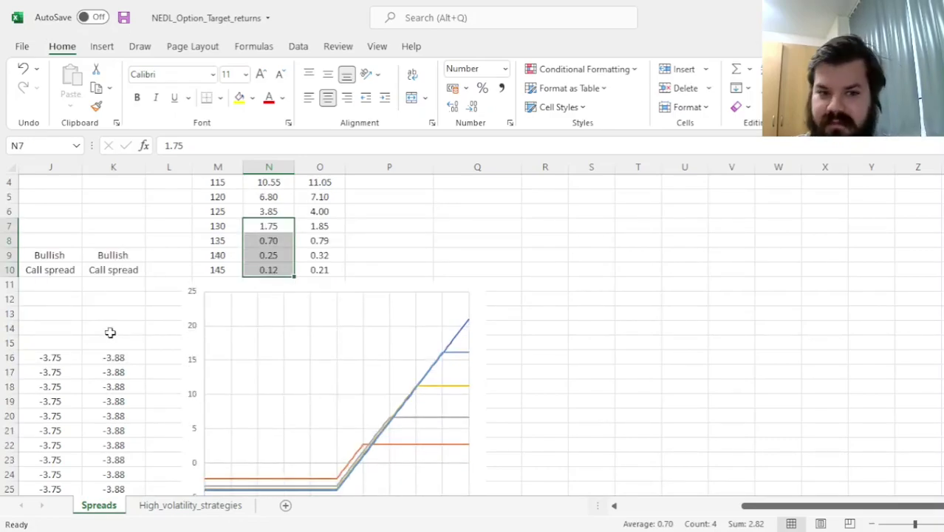
scroll(110, 332, down, 2)
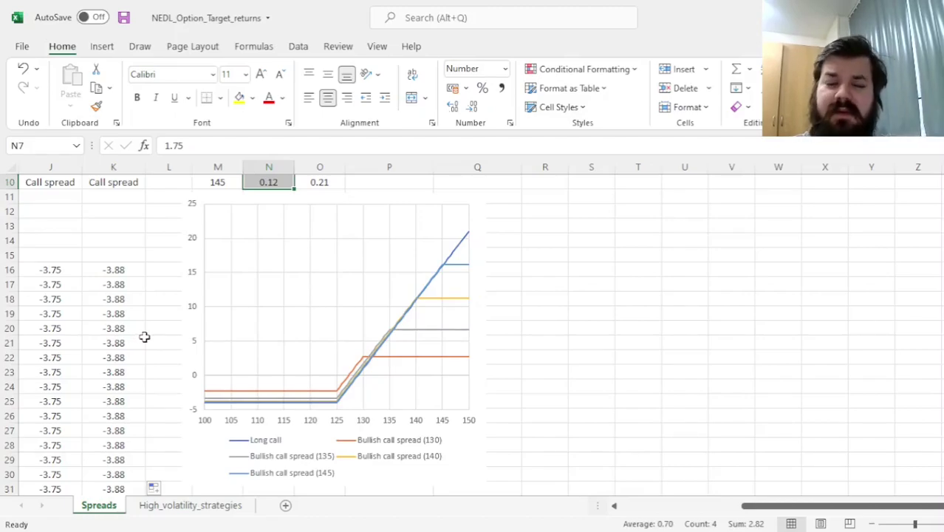
scroll(122, 339, up, 1)
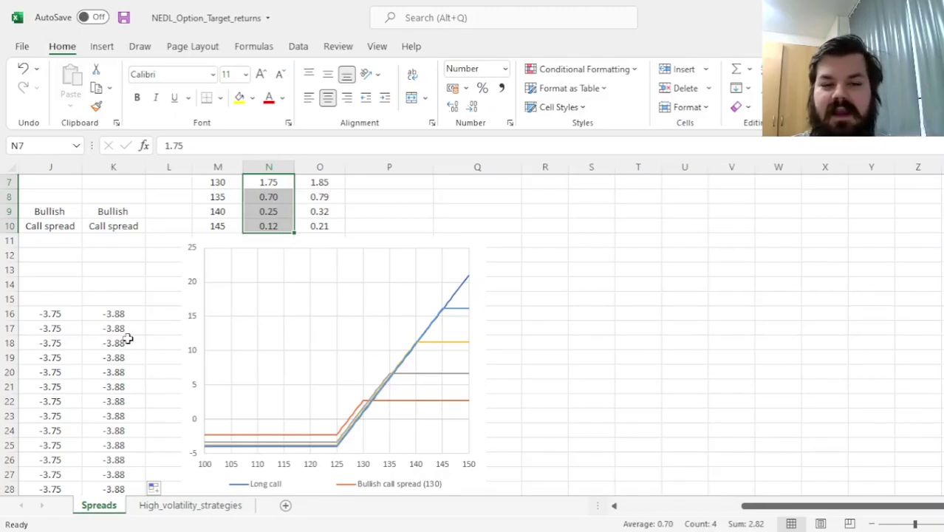
drag(122, 260, 10, 252)
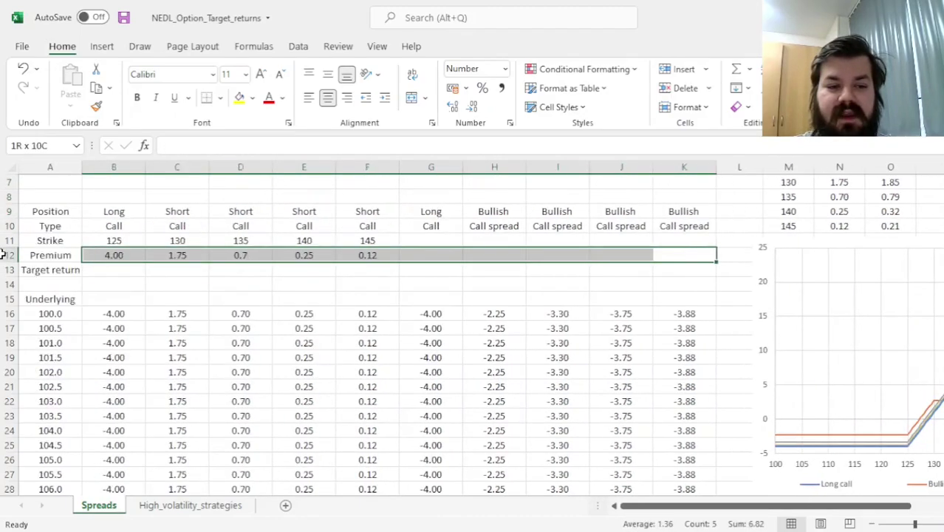
scroll(221, 295, up, 2)
click(50, 299)
click(124, 255)
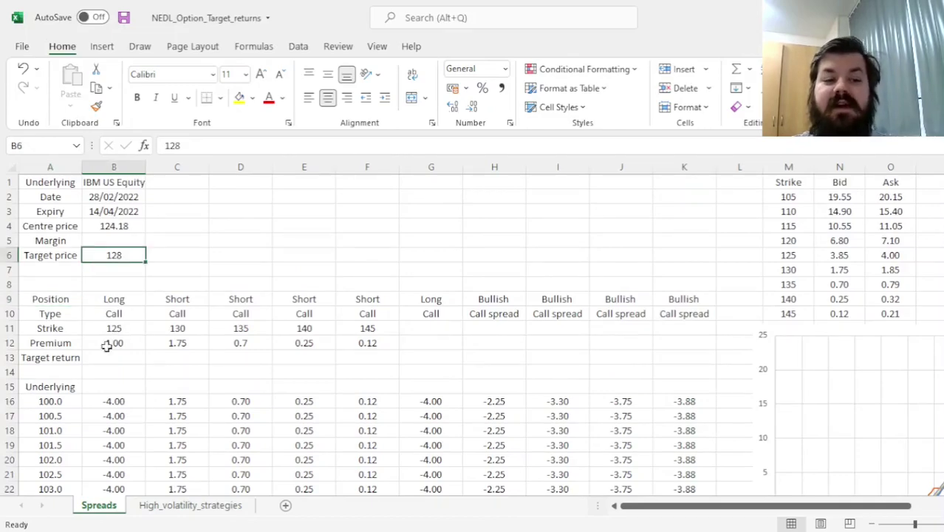
Step: Add a target price row below the payoff table by entering =B6 in A118
click(48, 415)
key(ctrl+Down)
key(Down)
key(Down)
key(Down)
key(Down)
key(Down)
key(Down)
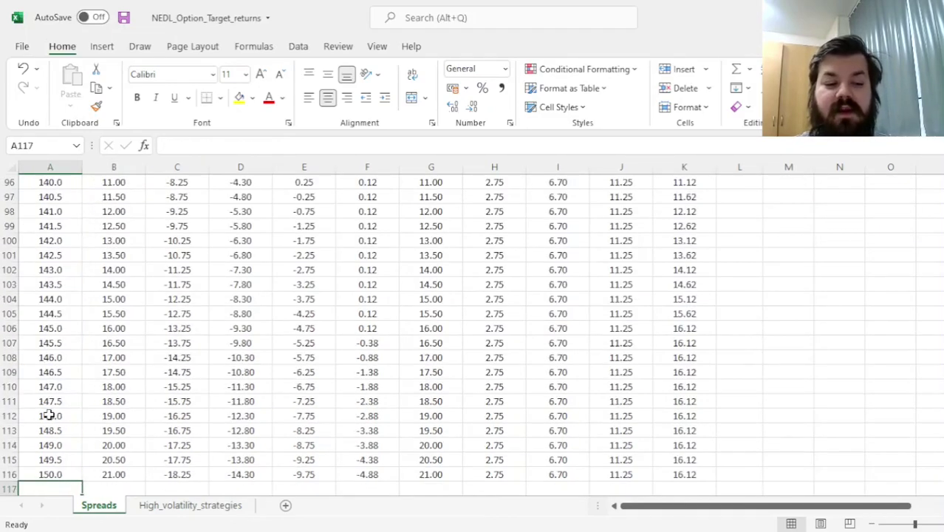
key(Up)
key(Up)
key(Up)
key(Up)
key(Up)
click(48, 414)
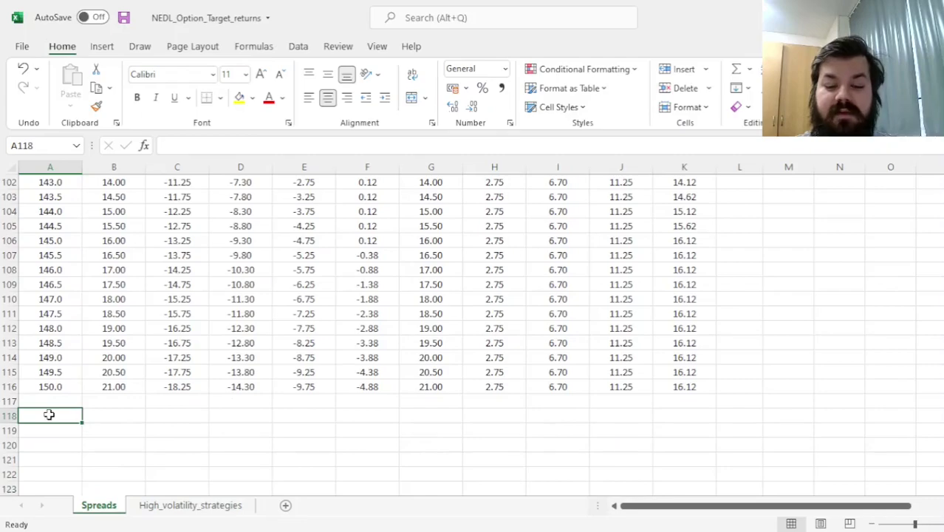
text(=)
key(ctrl+Up)
key(ctrl+Up)
key(ctrl+Up)
key(Right)
key(Up)
key(Up)
key(Up)
key(Up)
key(Up)
key(Up)
key(Up)
key(Up)
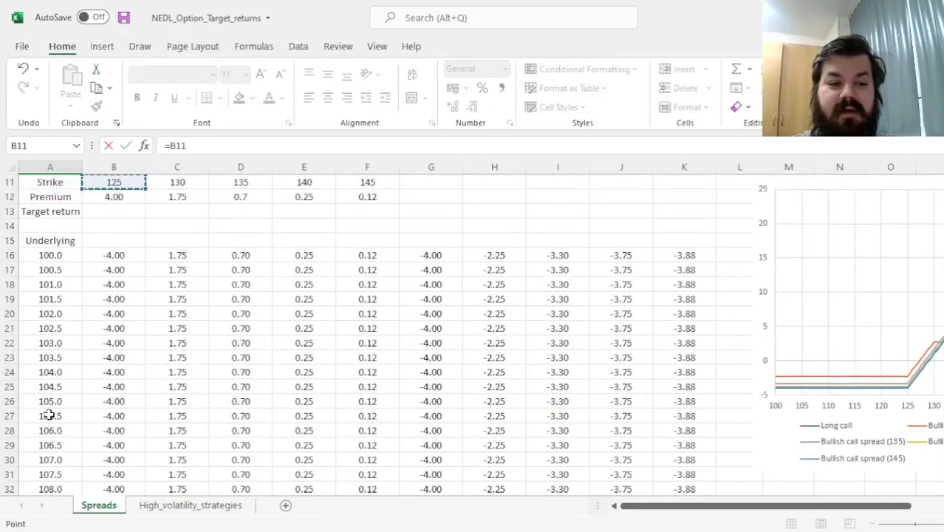
key(Down)
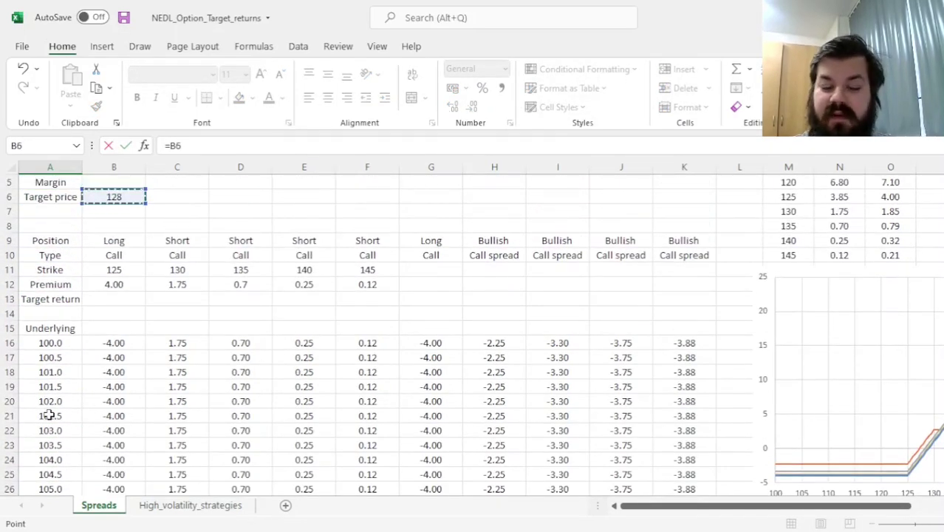
key(ctrl+Return)
Step: Copy the profit formulas from B116:K116 into B118:K118 to evaluate every position at the target price
drag(113, 446, 684, 444)
key(ctrl+c)
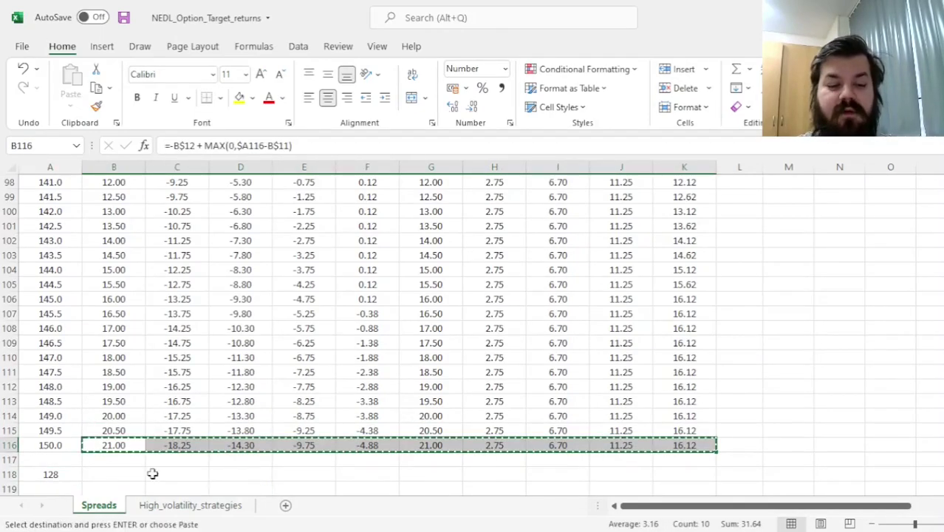
click(116, 475)
key(ctrl+v)
key(Escape)
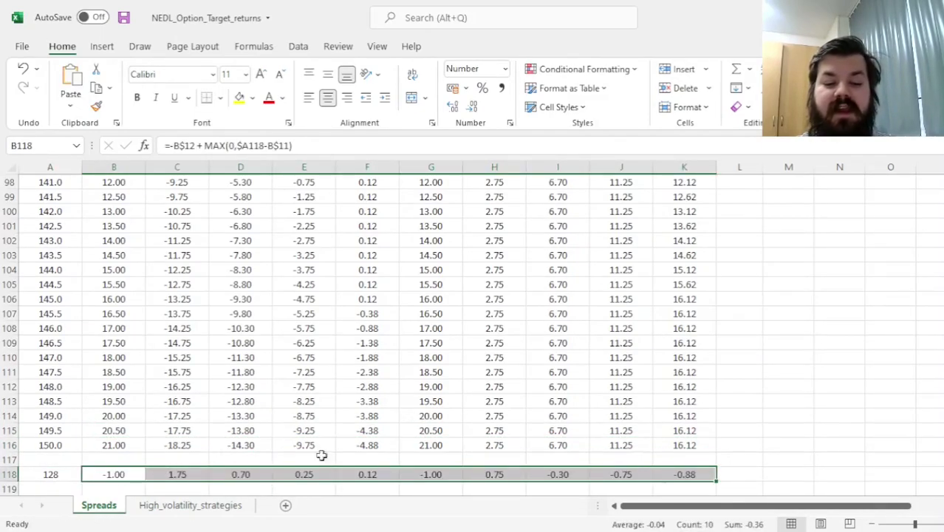
drag(492, 476, 667, 471)
scroll(550, 325, down, 1)
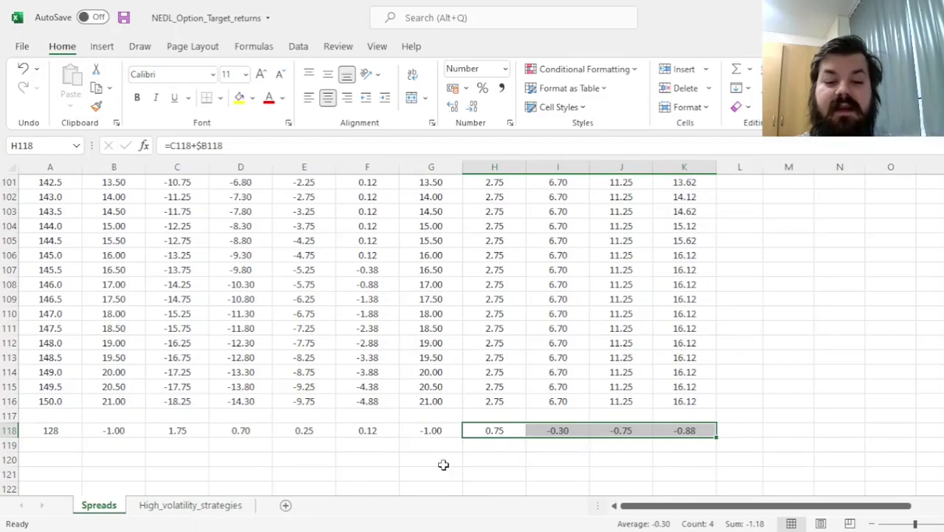
Step: Link the combined long call's premium in G12 to the long call premium with =B12
key(ctrl+Up)
key(ctrl+Up)
key(ctrl+Up)
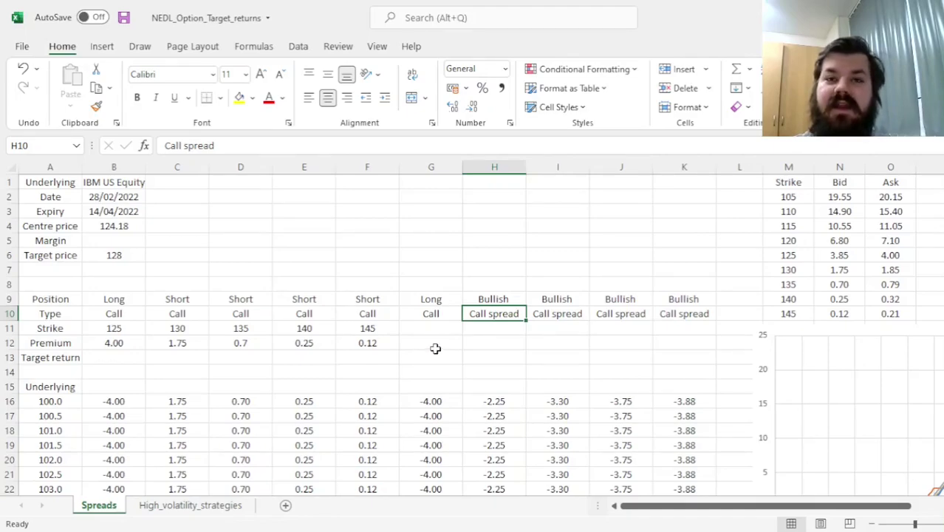
drag(432, 347, 647, 343)
click(423, 341)
text(=)
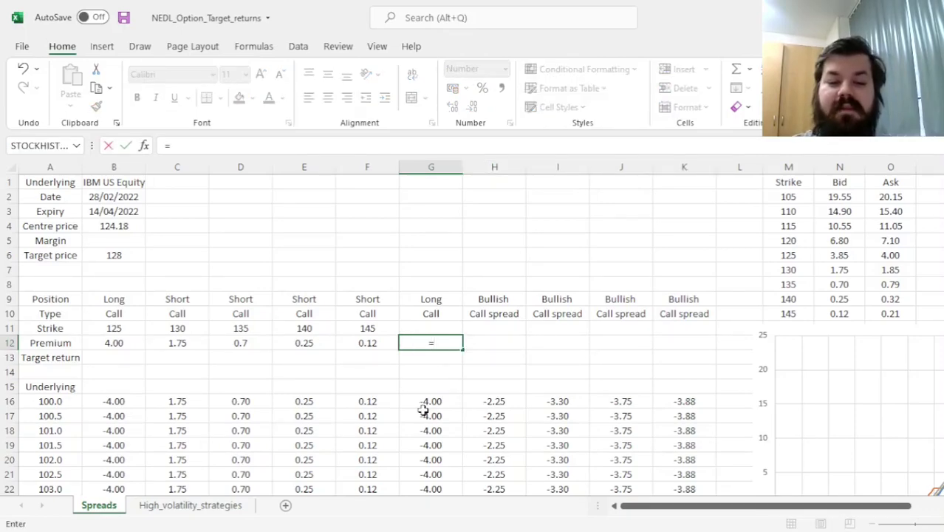
click(111, 341)
key(ctrl+Return)
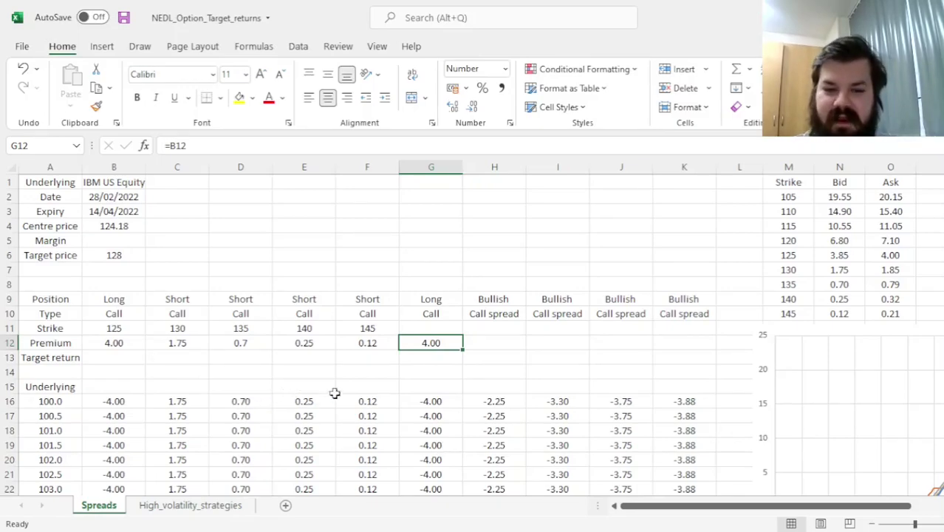
Step: Calculate the long call's target return in G13 as target profit over premium, =G118/G12
click(446, 356)
text(=)
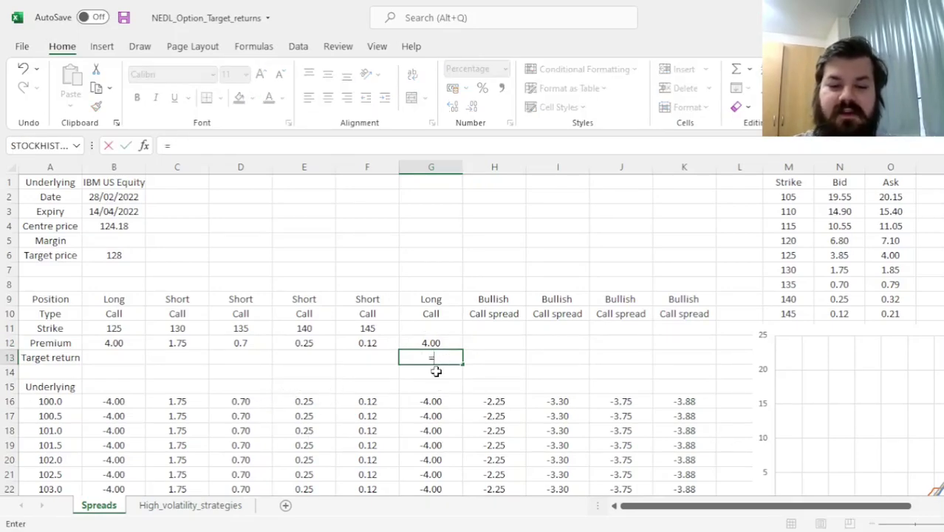
key(ctrl+Down)
key(ctrl+Down)
key(ctrl+Down)
text(/)
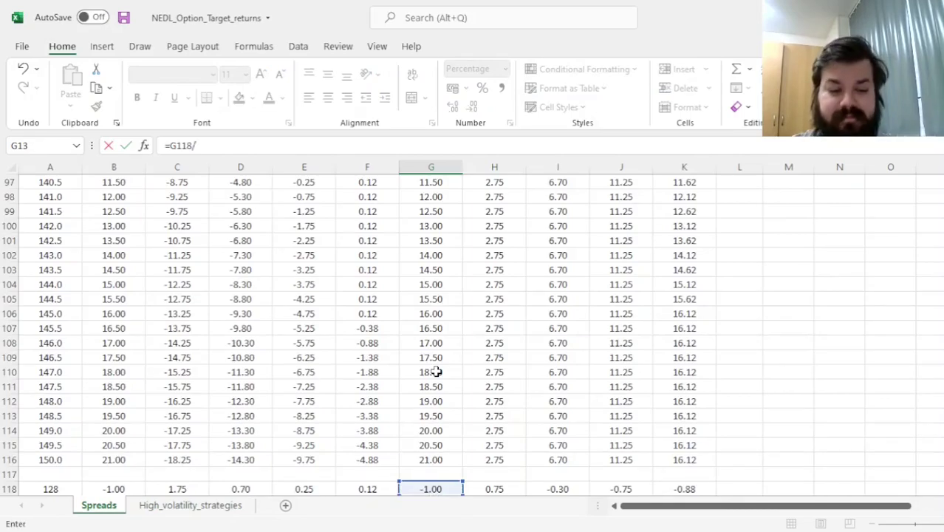
click(438, 372)
key(ctrl+Up)
key(ctrl+Up)
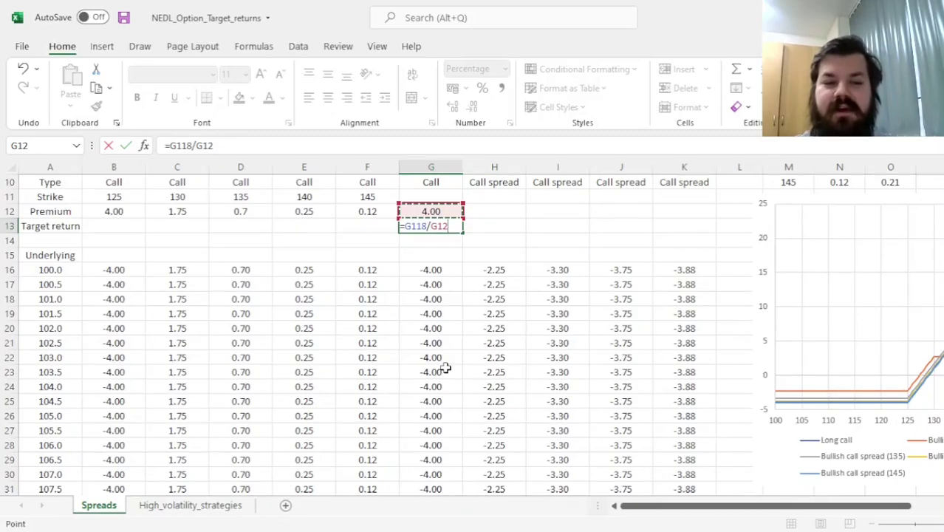
key(ctrl+Return)
scroll(399, 362, up, 3)
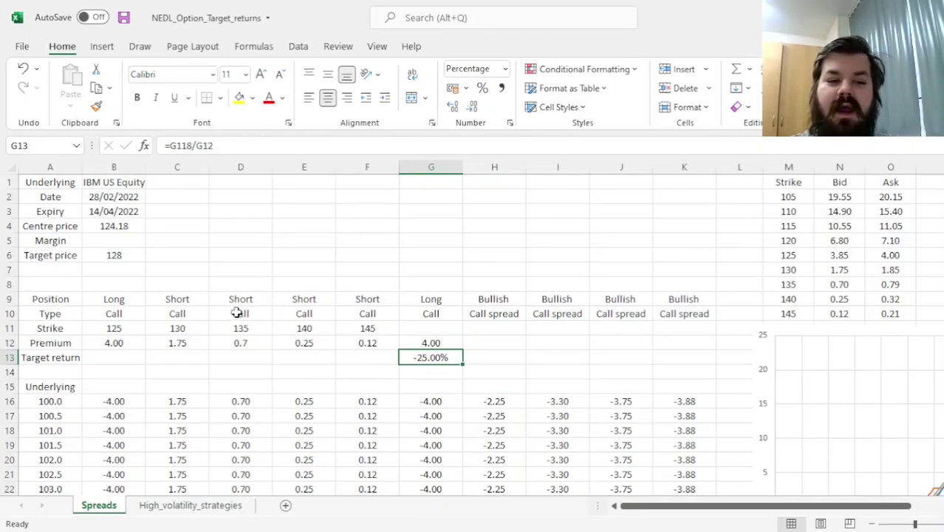
click(110, 330)
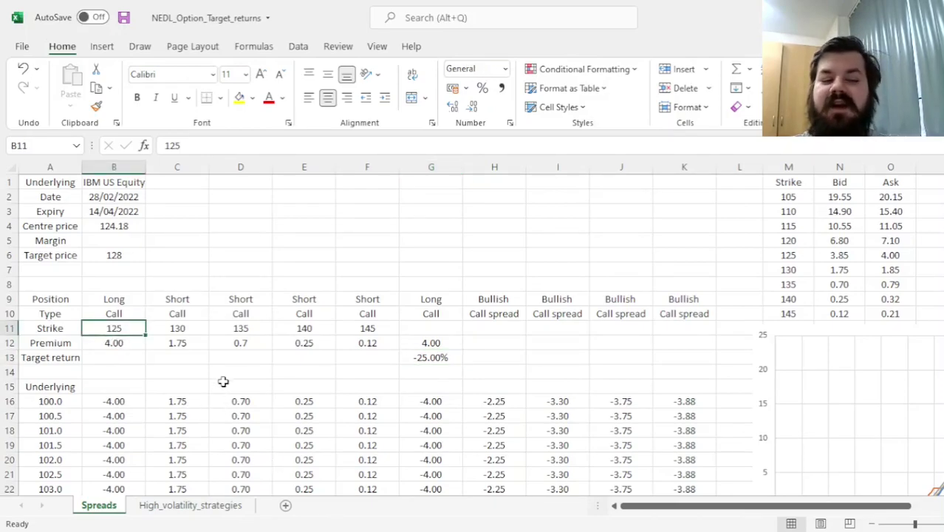
click(109, 256)
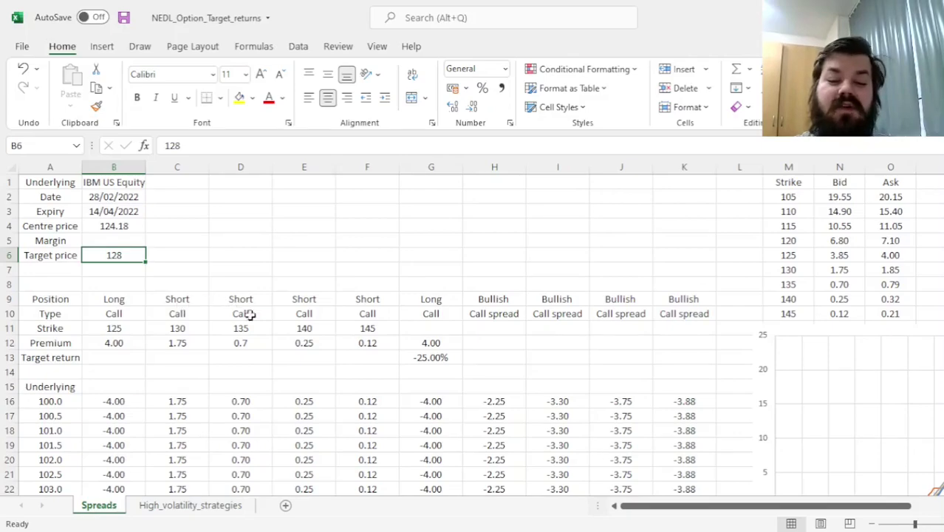
Step: Begin the first bullish call spread's premium formula in H12 as the long call premium minus the short call premium, =$B12 - C12
click(485, 341)
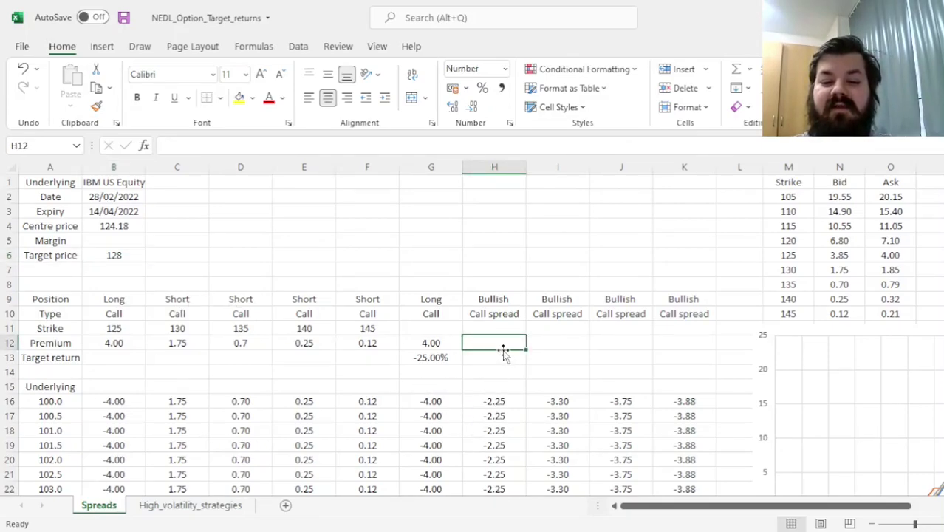
drag(518, 341, 697, 340)
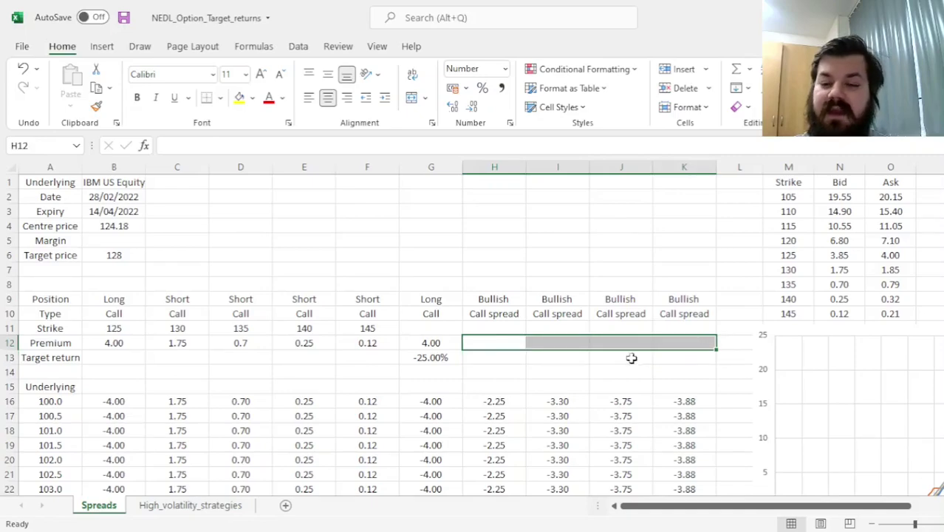
click(492, 341)
text(=)
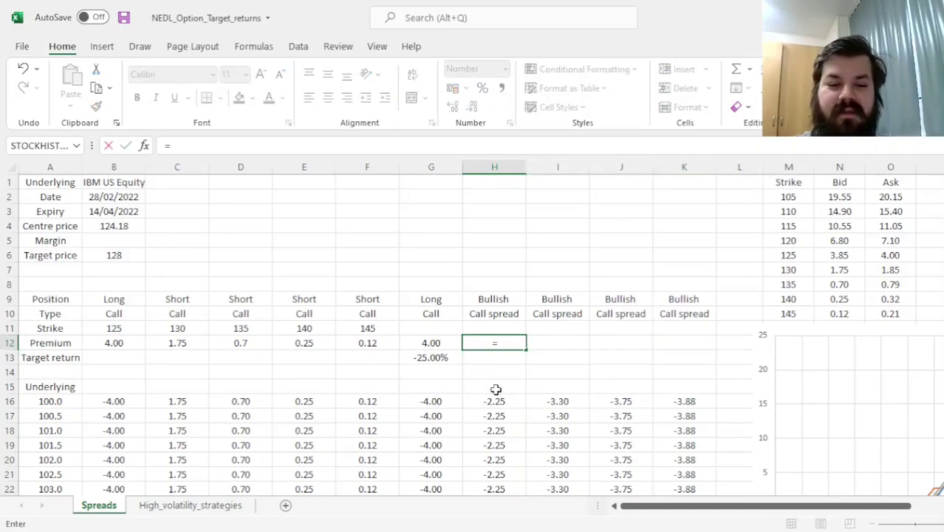
click(116, 342)
click(466, 341)
text($B12)
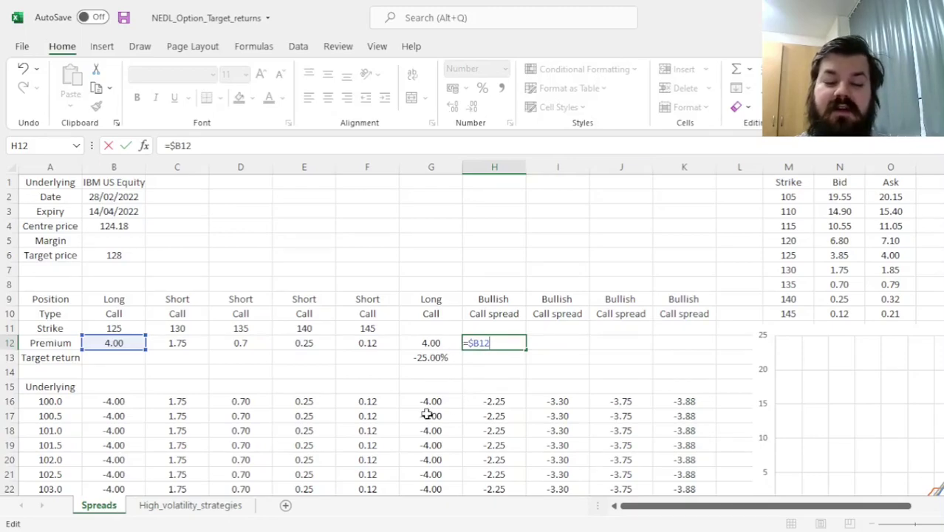
text(-)
click(178, 343)
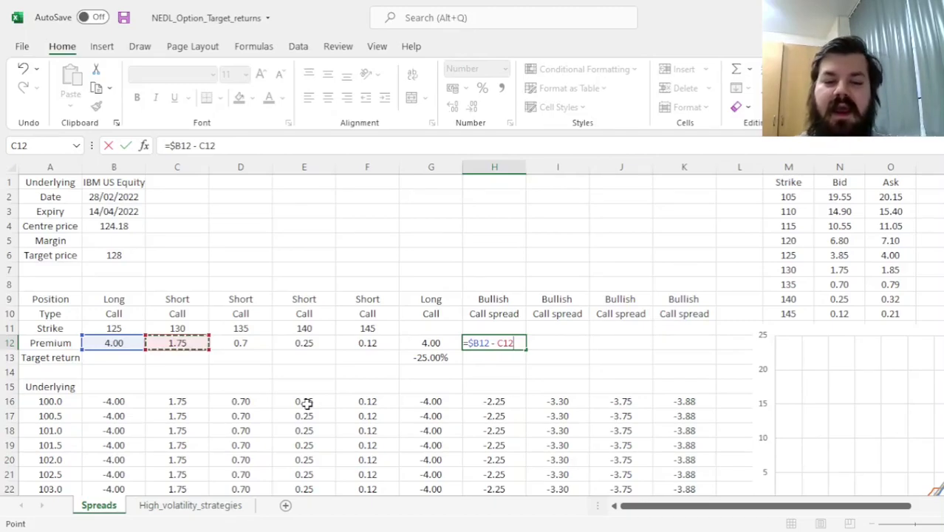
Step: Extend the H12 premium formula with the short call's margin requirement, making it =$B12 - C12 + C12*$B5
text(+)
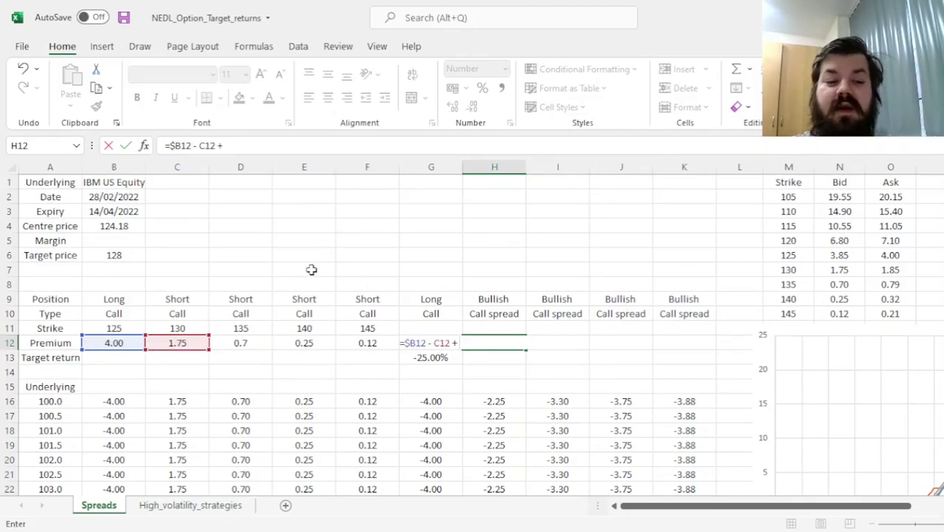
click(175, 344)
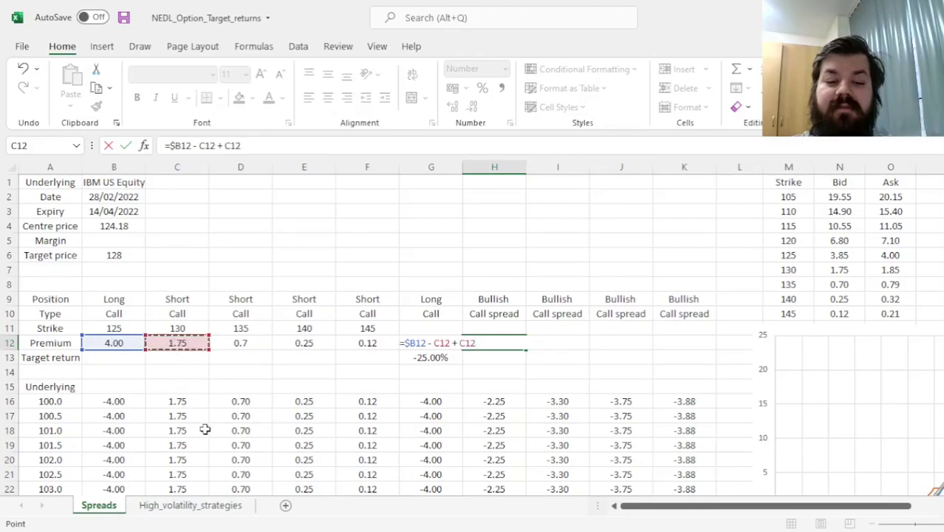
text(*)
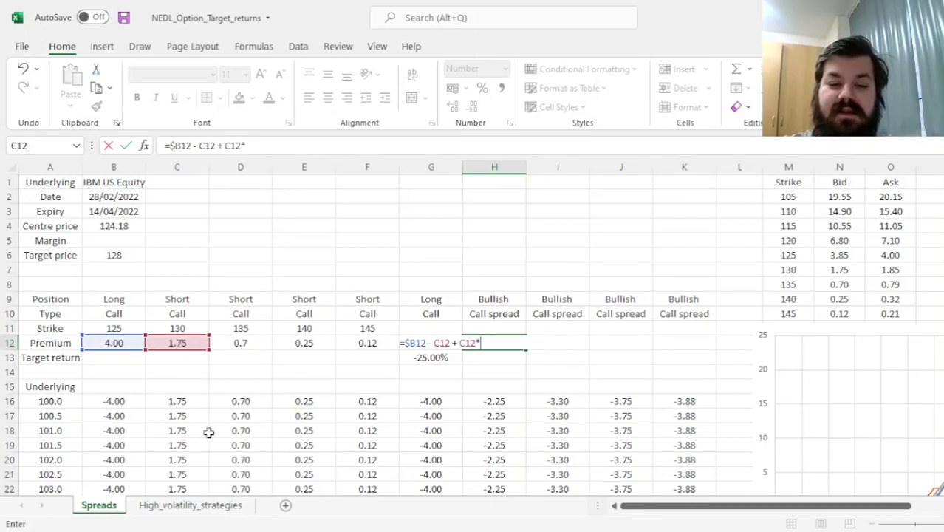
click(129, 238)
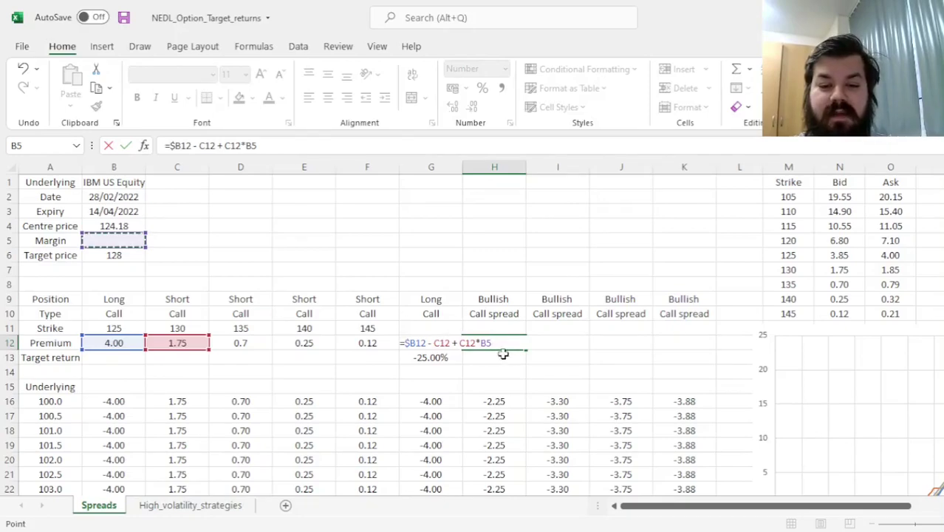
click(481, 343)
text($)
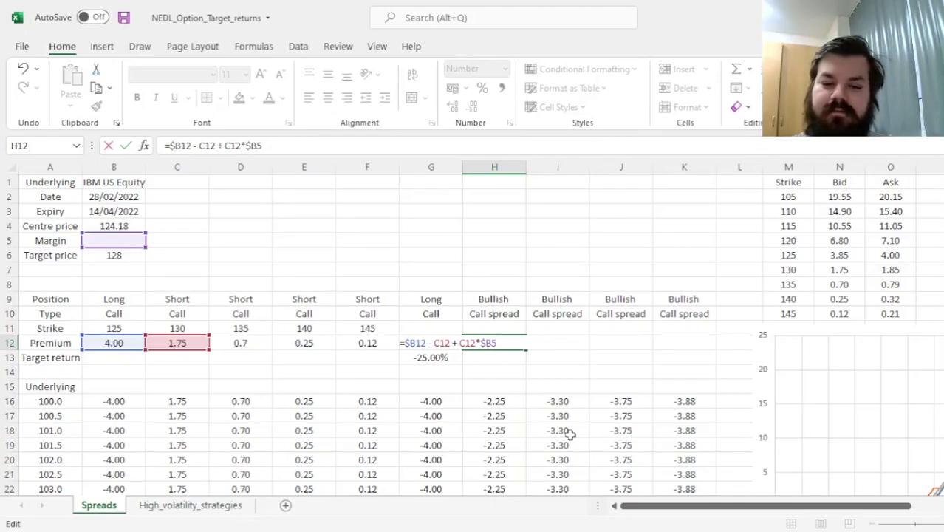
key(Return)
key(Up)
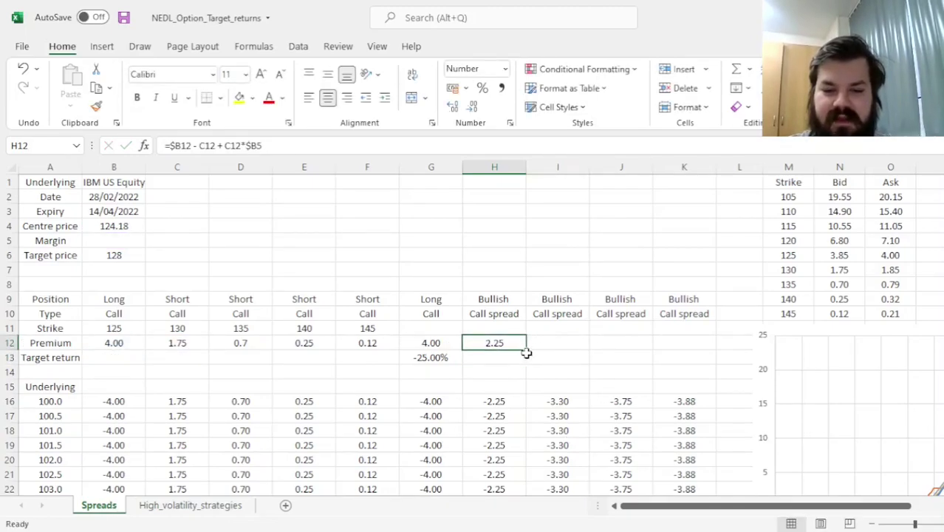
Step: Copy the H12 premium formula across to K12 and the G13 target return formula across to K13
drag(528, 348, 709, 348)
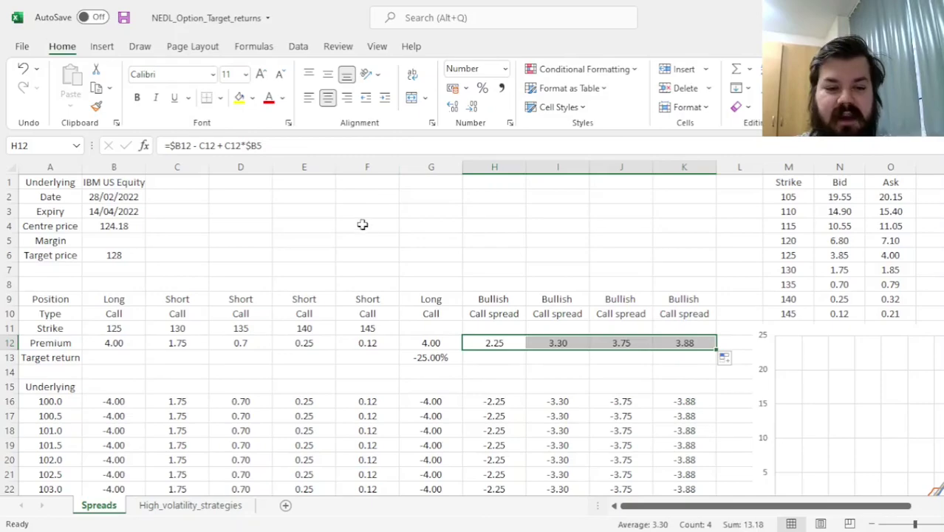
drag(492, 342, 683, 343)
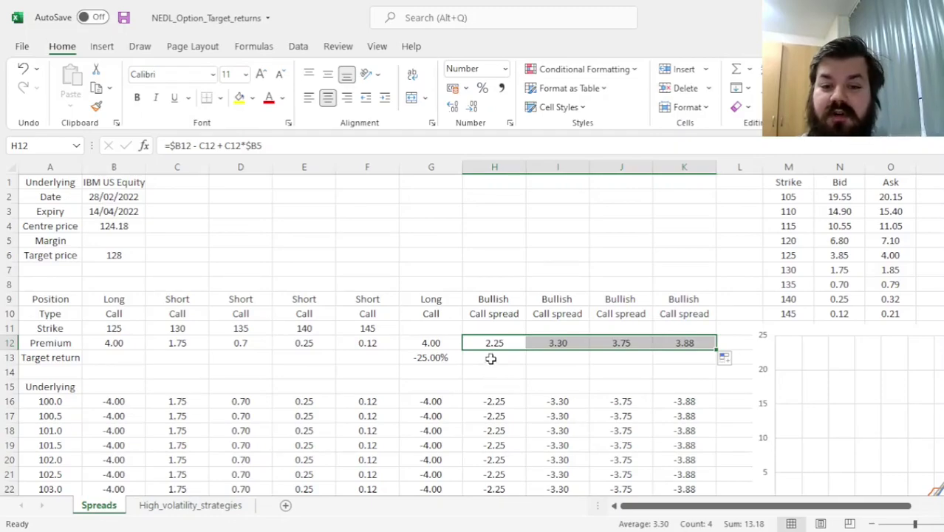
click(431, 358)
drag(464, 365, 700, 373)
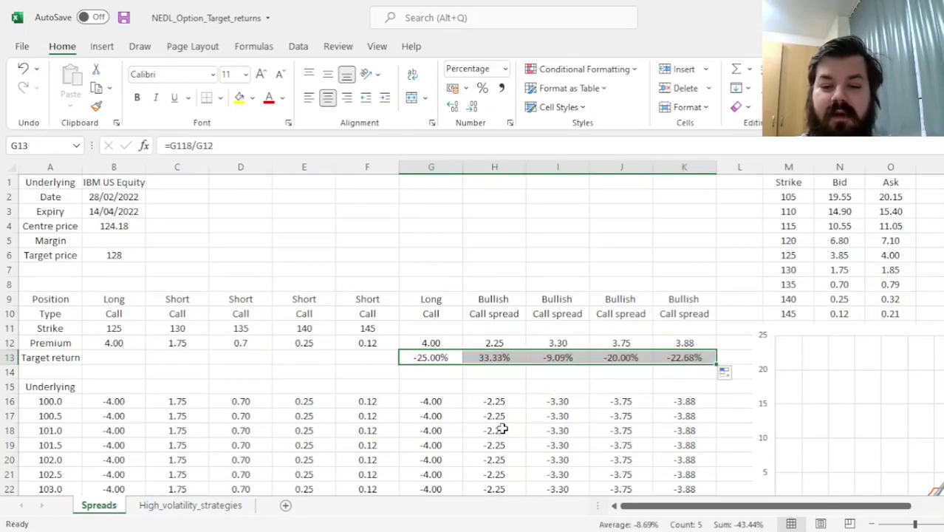
Step: Examine the first bullish call spread's target return together with its short strike and the premiums of its two legs
click(486, 359)
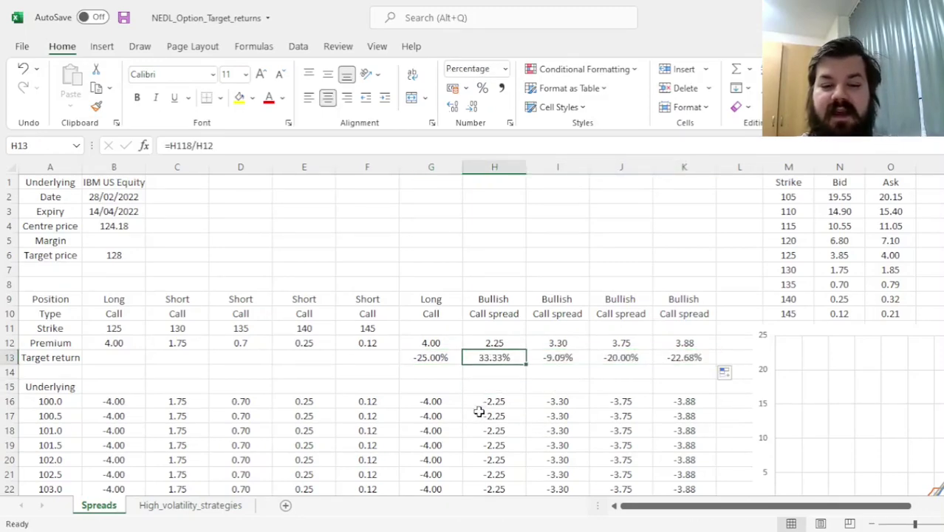
click(190, 330)
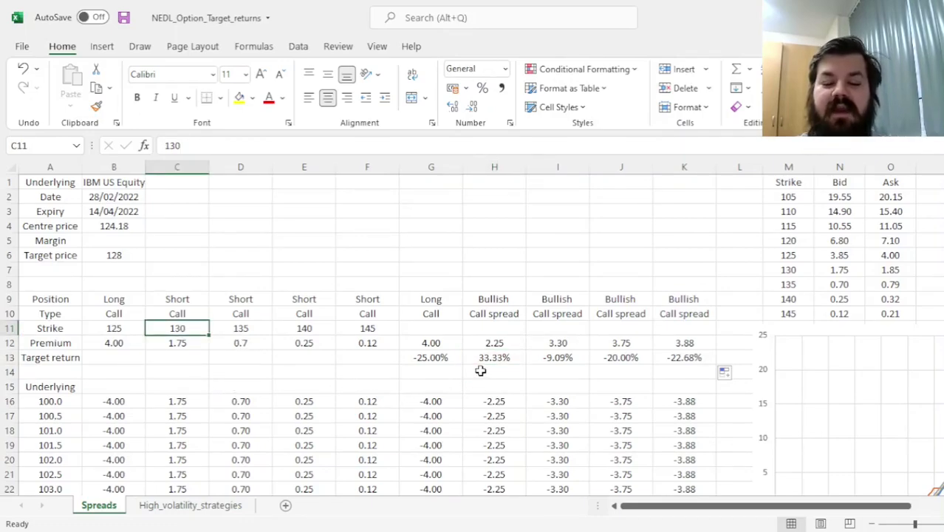
drag(493, 347, 493, 360)
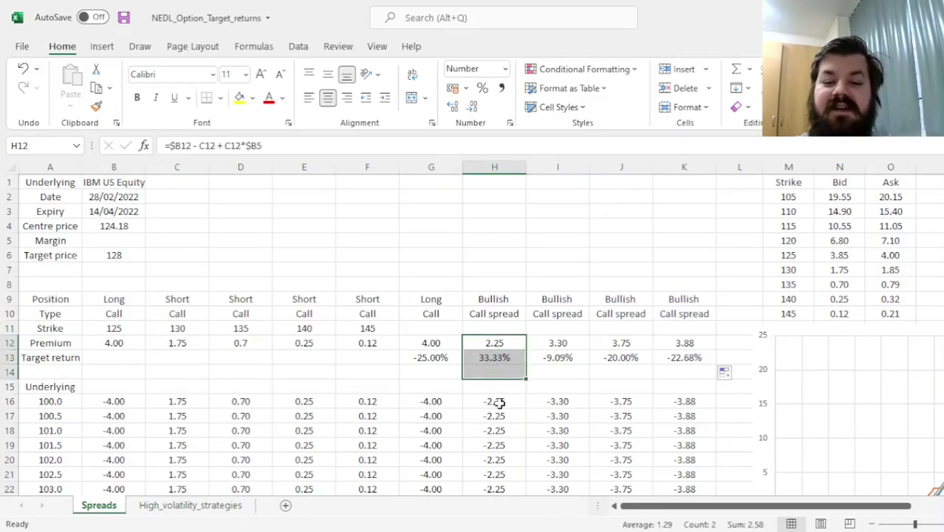
click(476, 357)
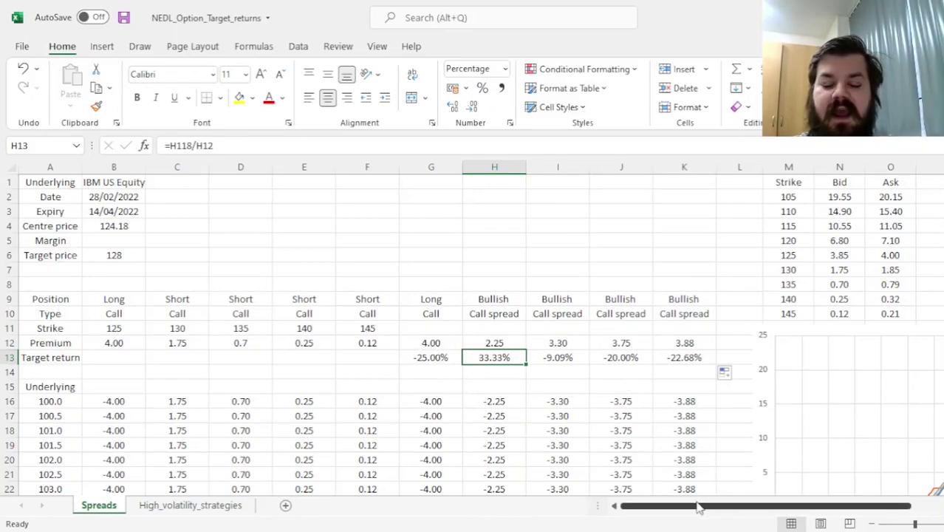
click(165, 344)
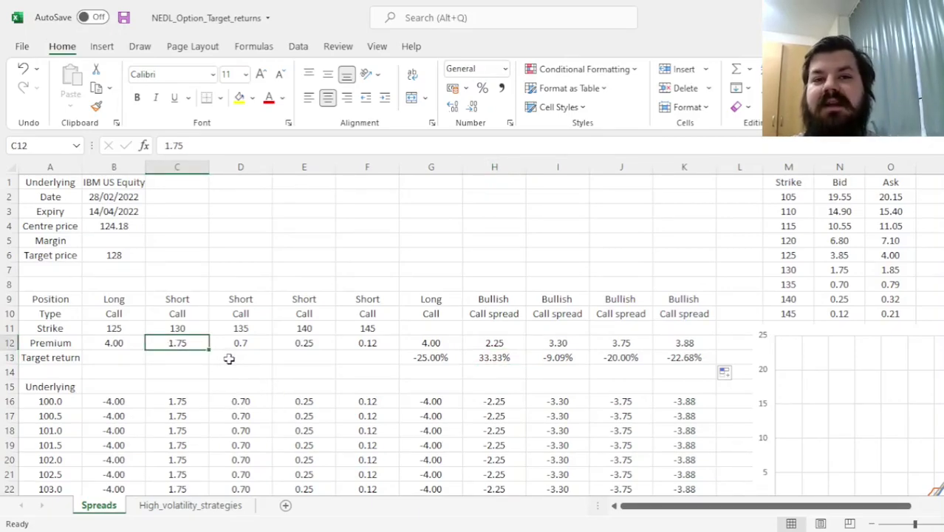
click(116, 340)
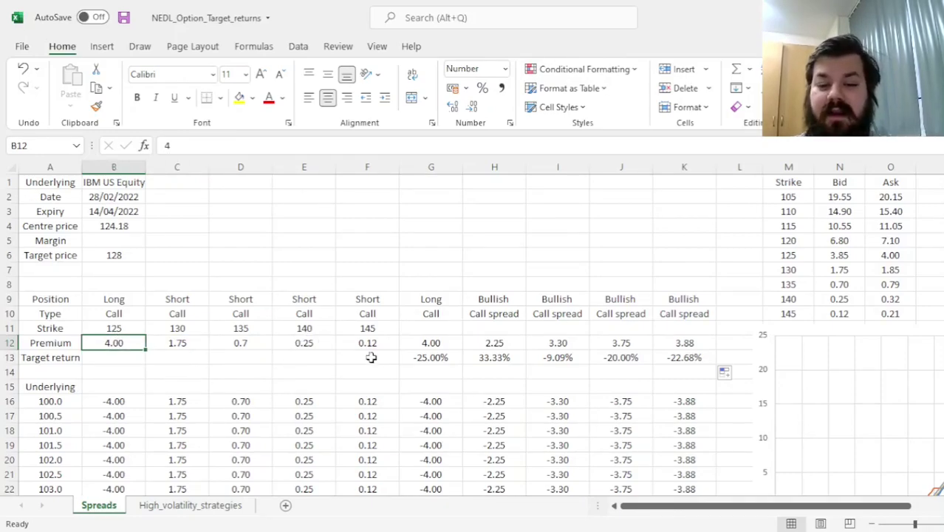
Step: Set the margin in B5 to 50% and check the first bullish call spread's target return and premium
click(115, 241)
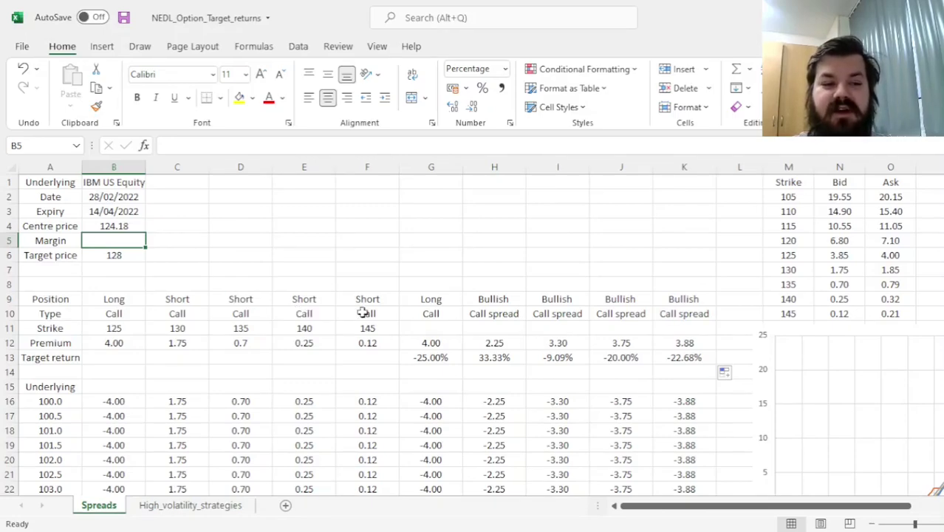
text(50)
key(Return)
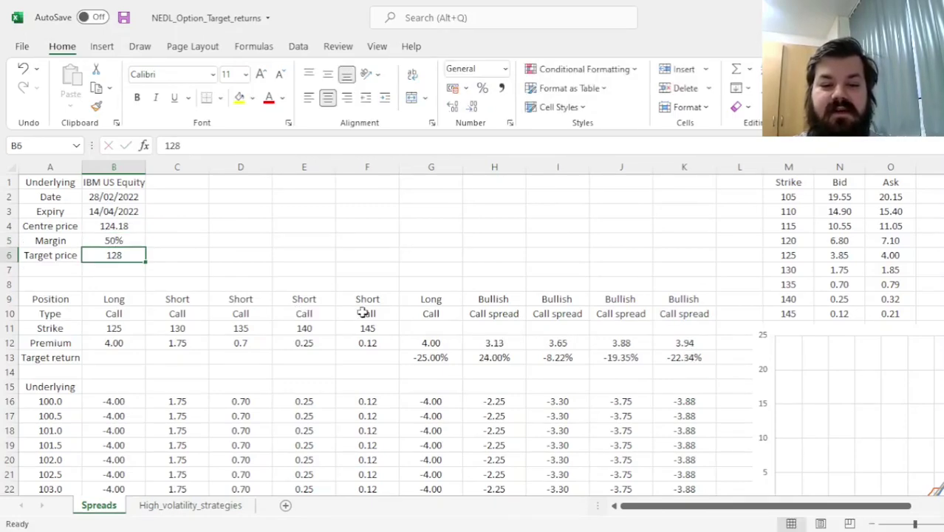
click(483, 355)
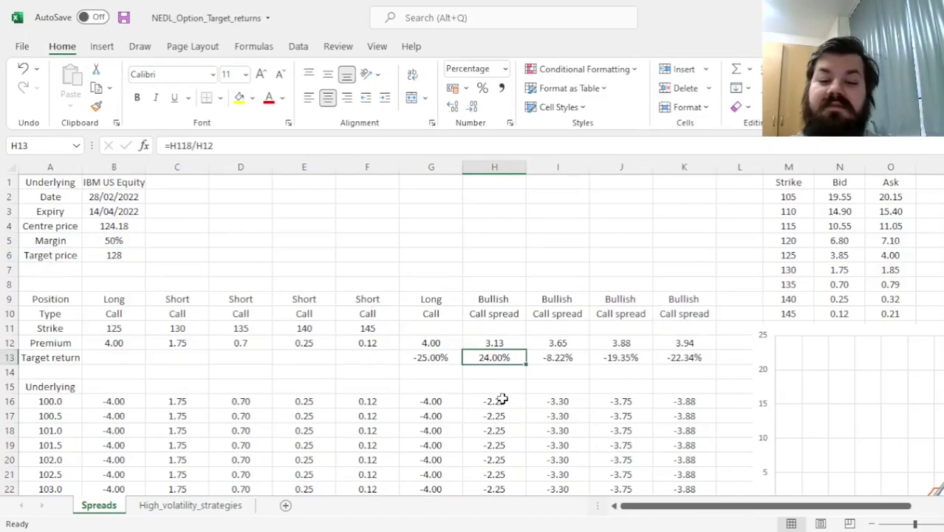
click(497, 344)
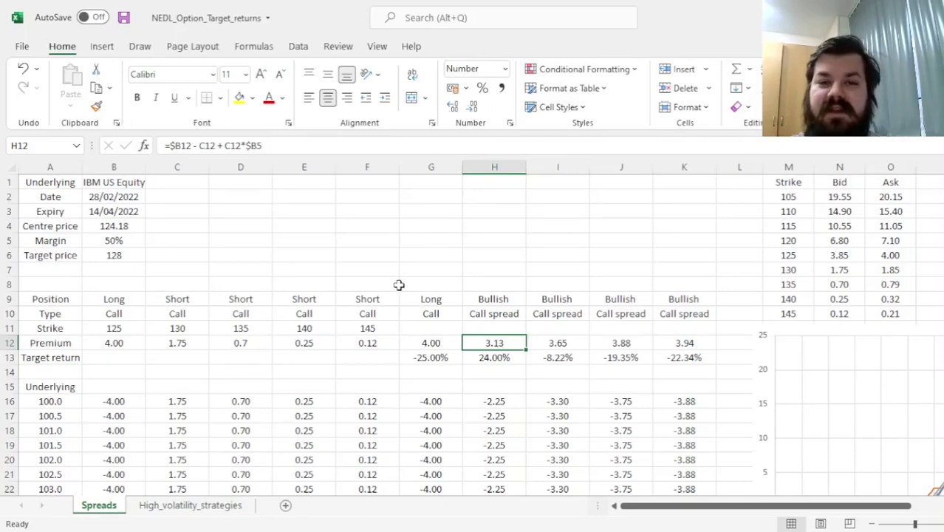
Step: Set the margin in B5 to 150% and compare the premiums and target returns of the long call and spreads
click(126, 243)
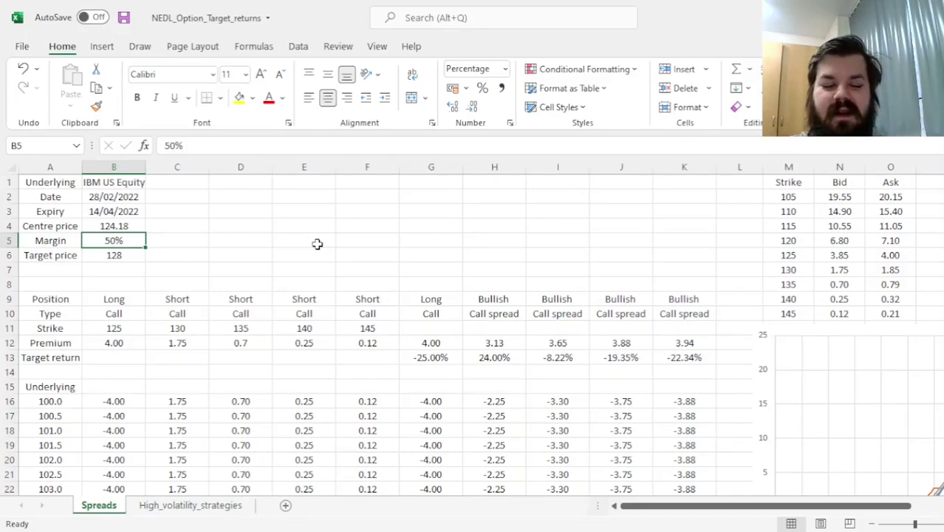
text(150)
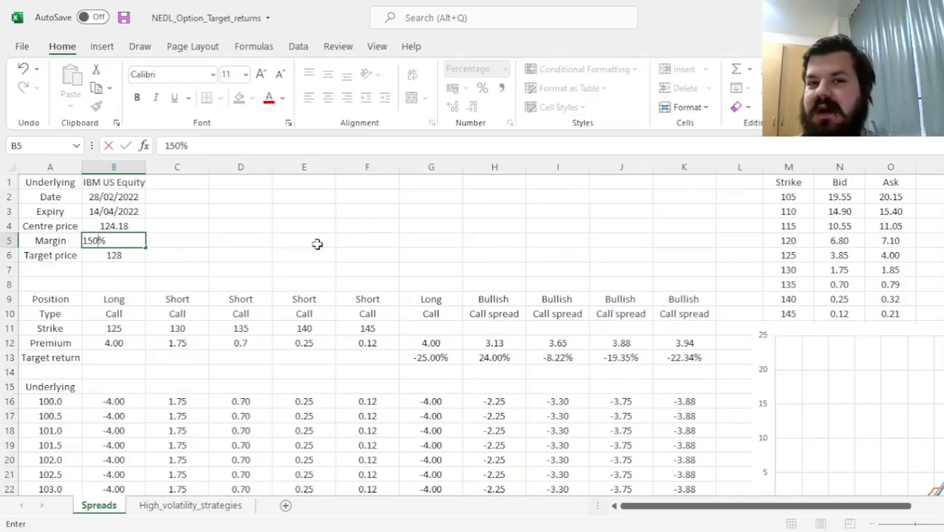
key(Return)
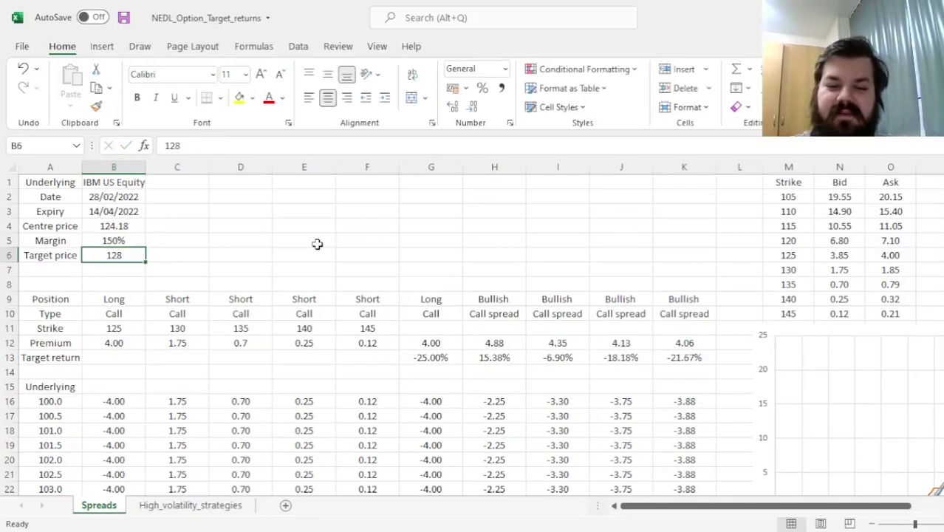
drag(434, 341, 718, 352)
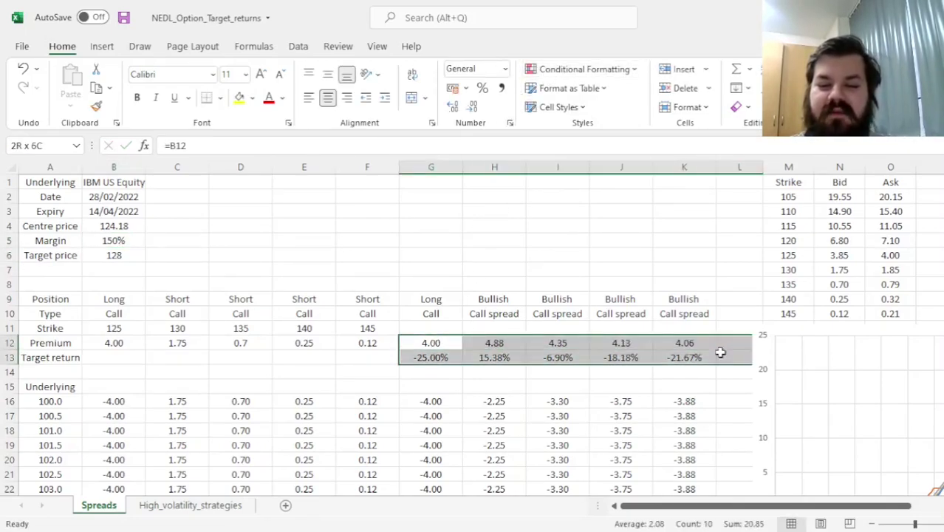
drag(502, 359, 501, 298)
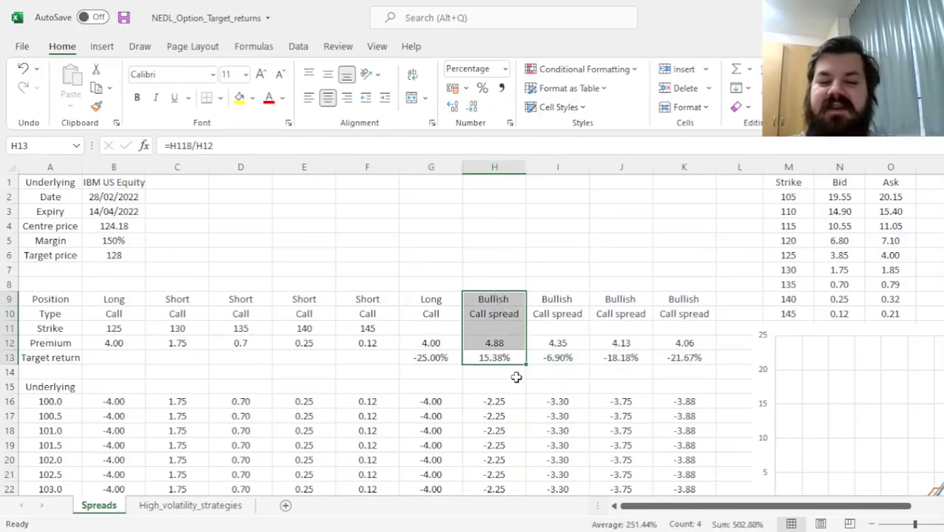
click(493, 360)
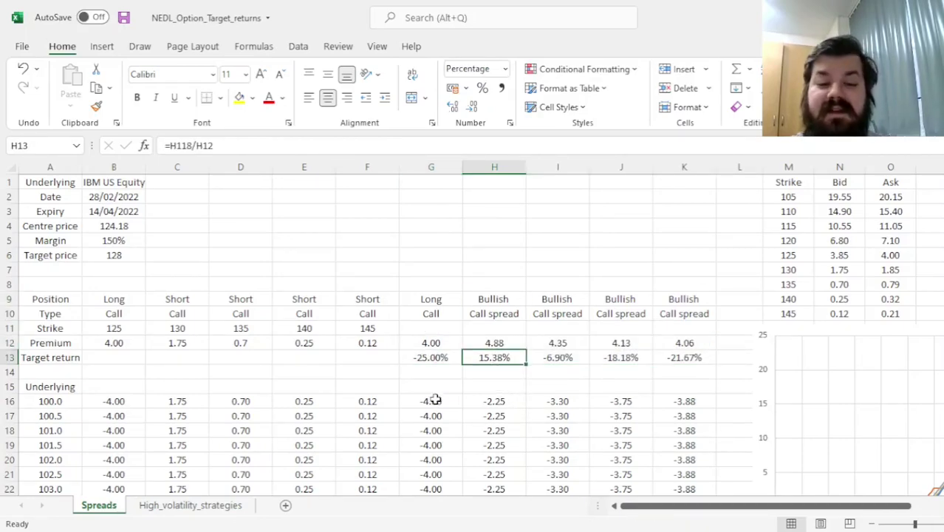
Step: Set the target price in B6 to 130 and compare the target returns in G13:K13, focusing on the first bullish call spread
click(131, 256)
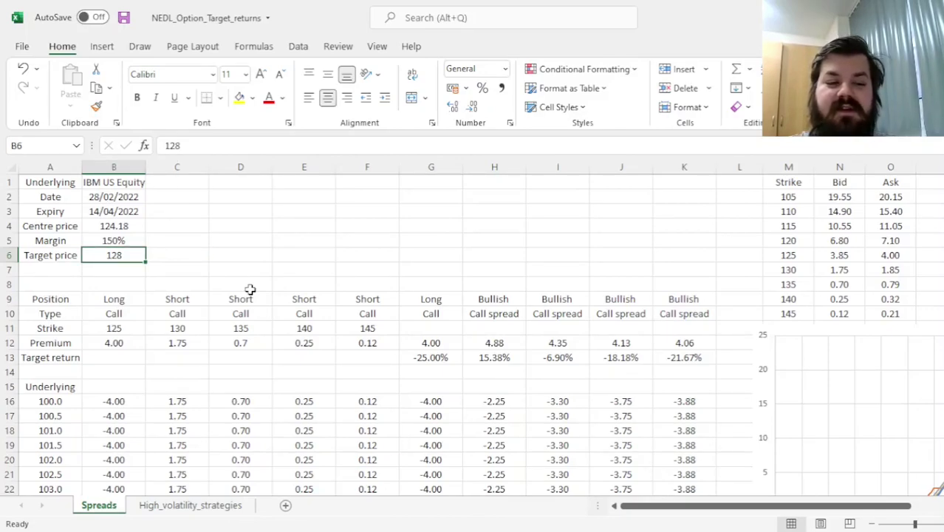
text(130)
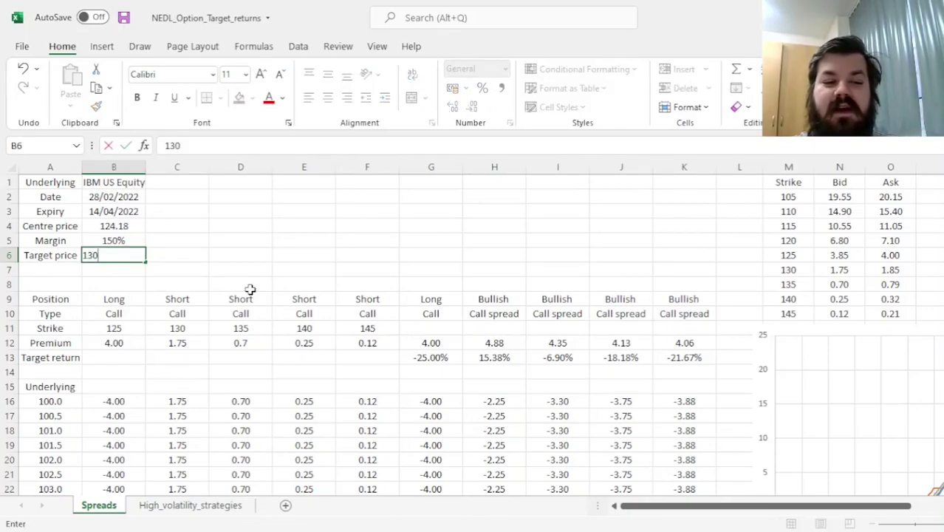
key(Return)
key(Up)
drag(427, 357, 687, 359)
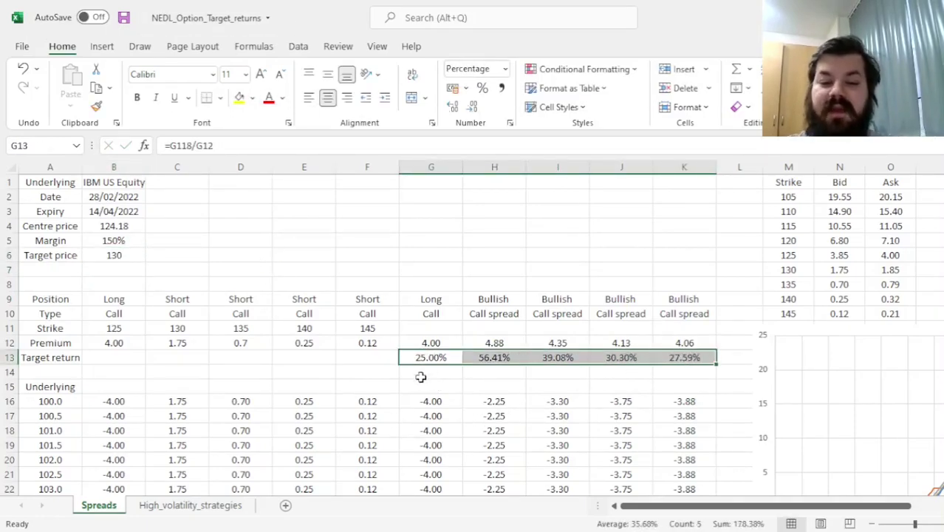
drag(434, 358, 684, 359)
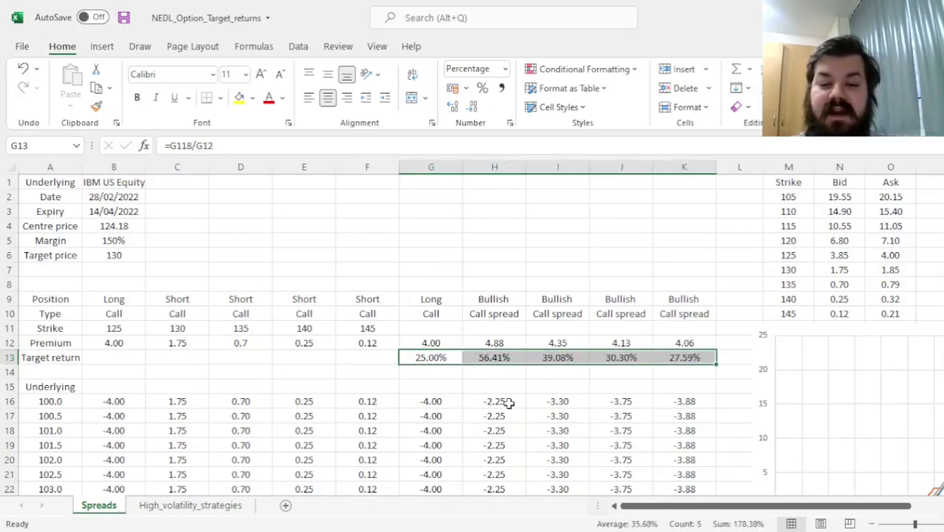
click(493, 359)
drag(493, 298, 493, 358)
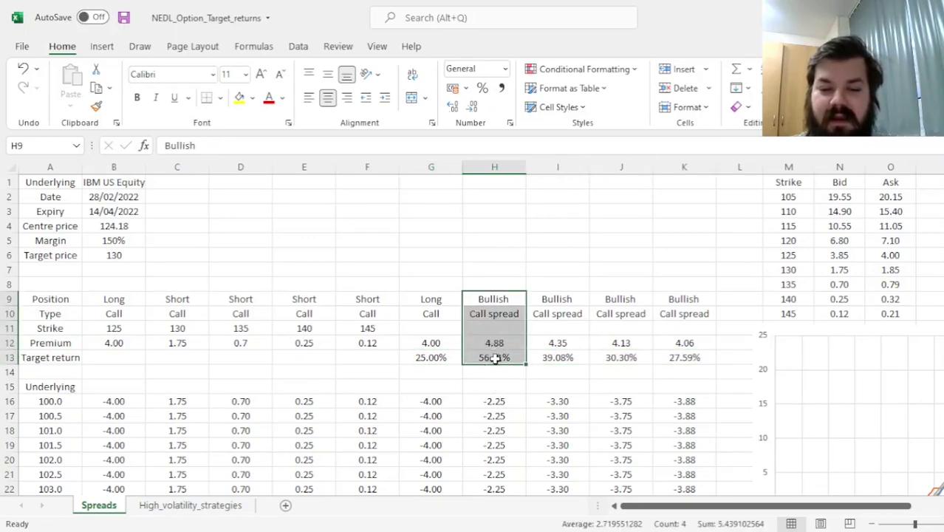
Step: Check the first short call's strike in C11 against the first bullish call spread's premium and target return in column H
click(178, 329)
drag(493, 298, 480, 358)
click(480, 358)
Step: Set the target price in B6 to 135 and compare the target returns in G13:K13, focusing on the second bullish call spread
click(120, 255)
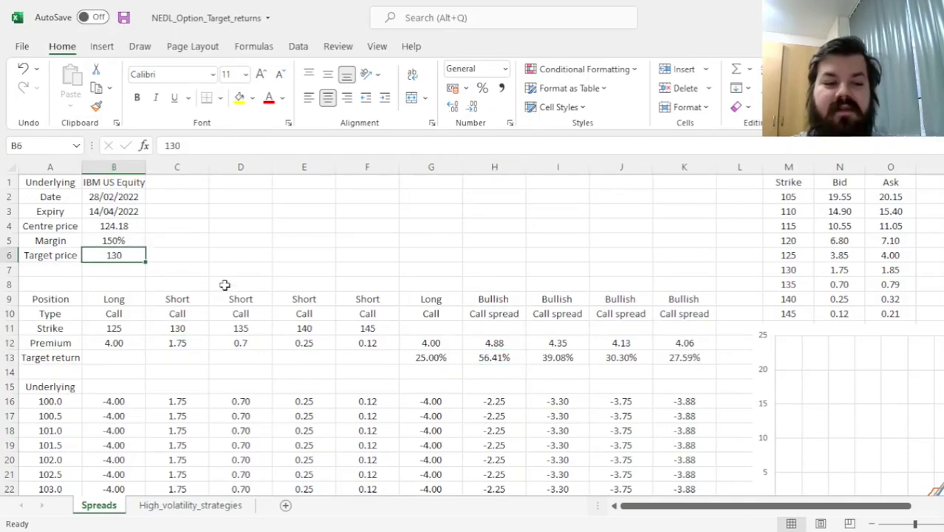
text(135)
key(Right)
key(Left)
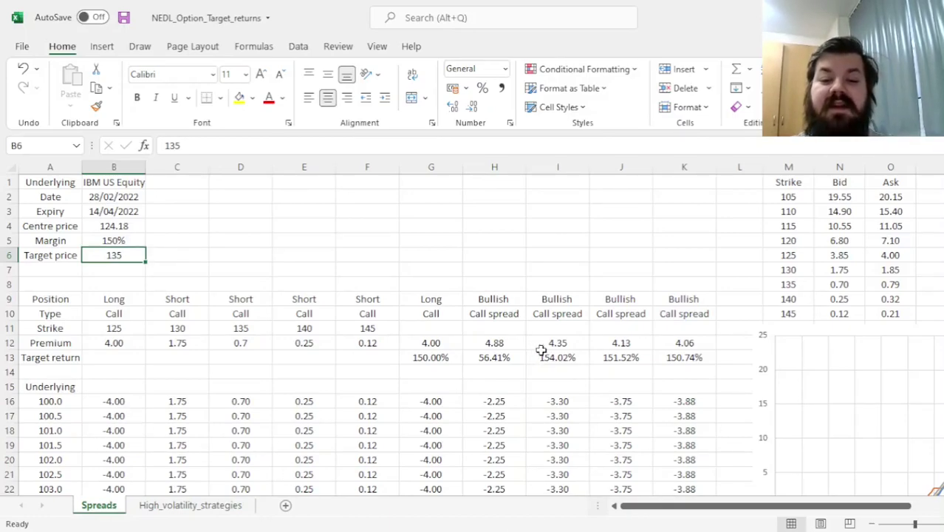
drag(565, 300, 559, 358)
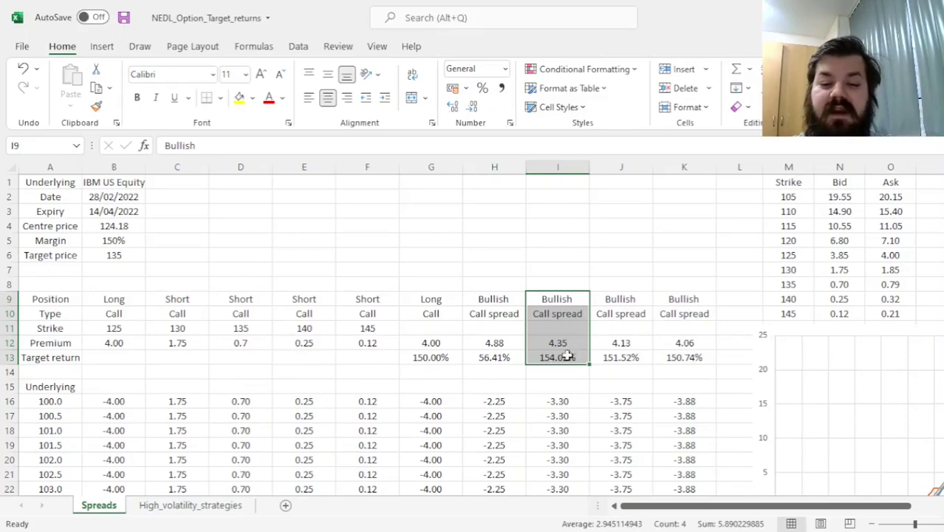
click(563, 357)
drag(435, 357, 684, 358)
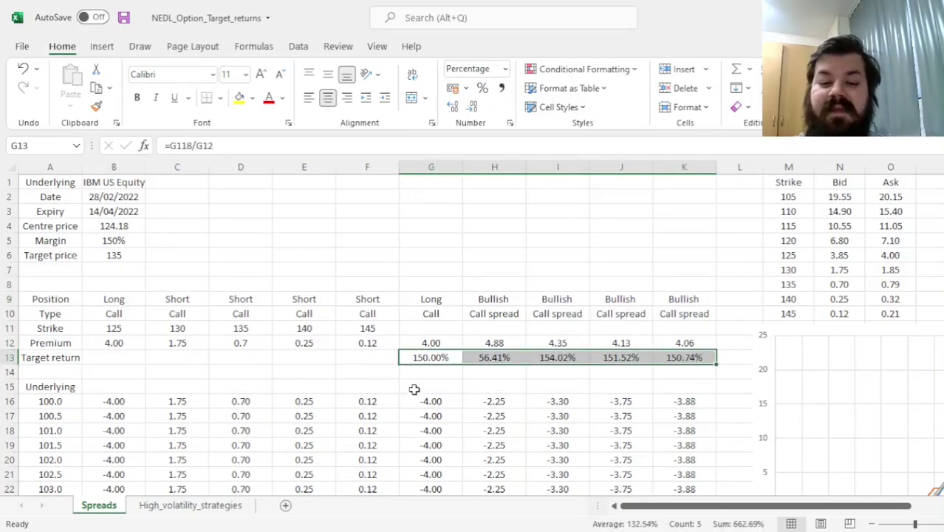
Step: Set the target price in B6 to 137 and compare the long call's target return with those of the last two bullish call spreads
click(119, 258)
text(137)
key(ctrl+Return)
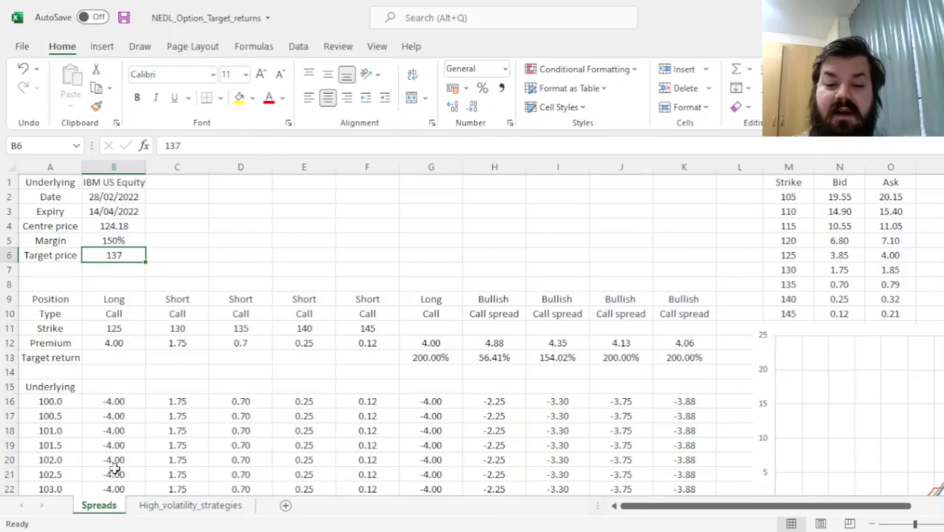
click(430, 353)
drag(627, 358, 674, 360)
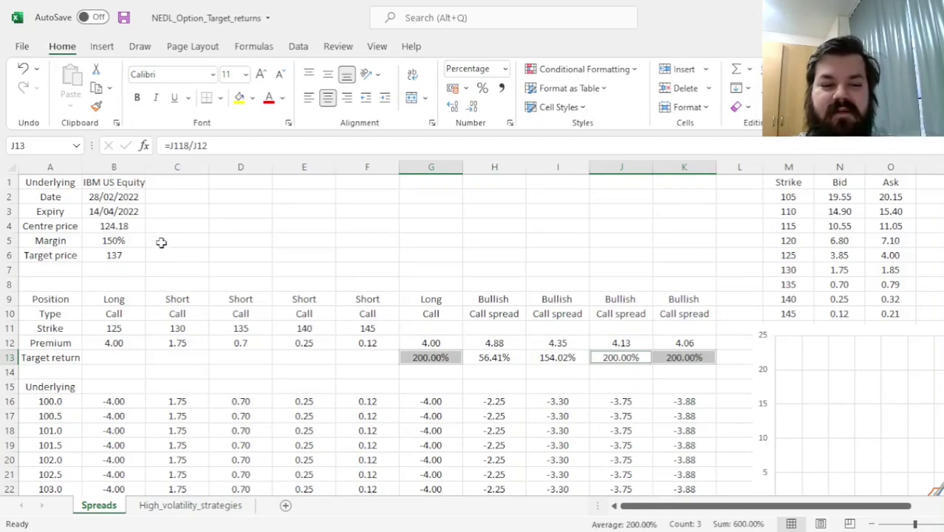
Step: Set the target price in B6 to 138 and check the long call's target return in G13
click(125, 258)
text(13)
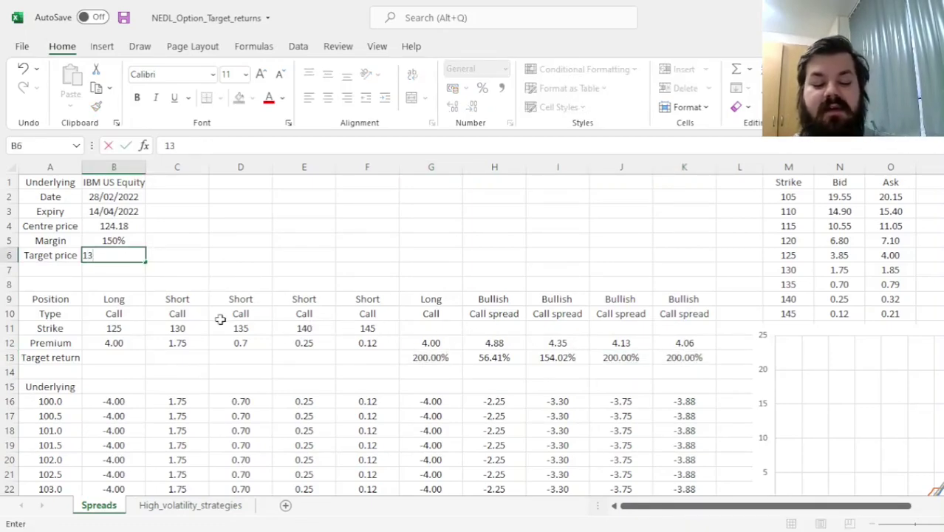
text(8)
key(Tab)
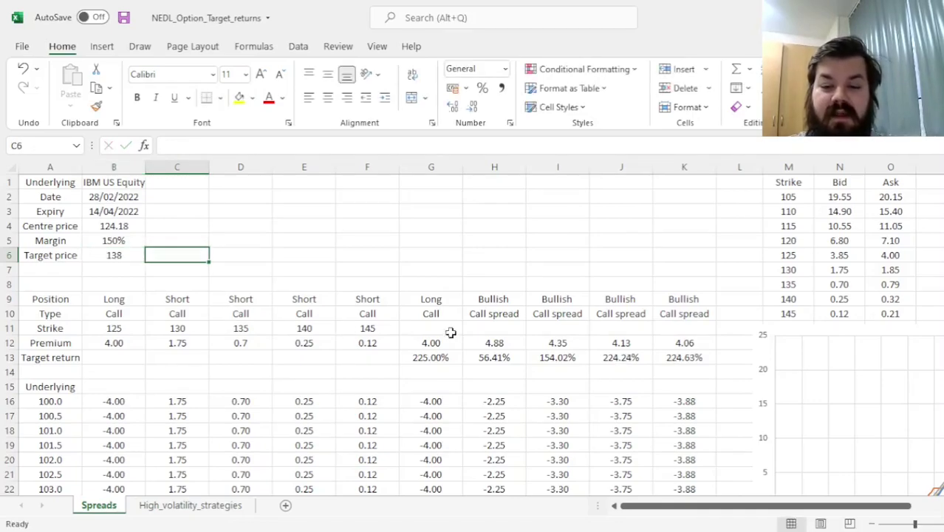
click(430, 358)
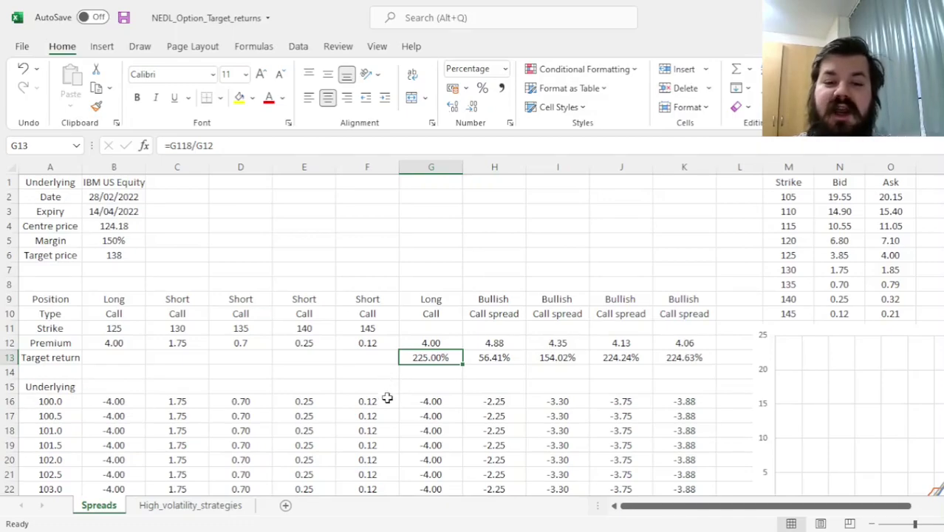
Step: Set the margin in B5 to 50% and examine the third bullish call spread's target return with its 140-strike short call
click(128, 240)
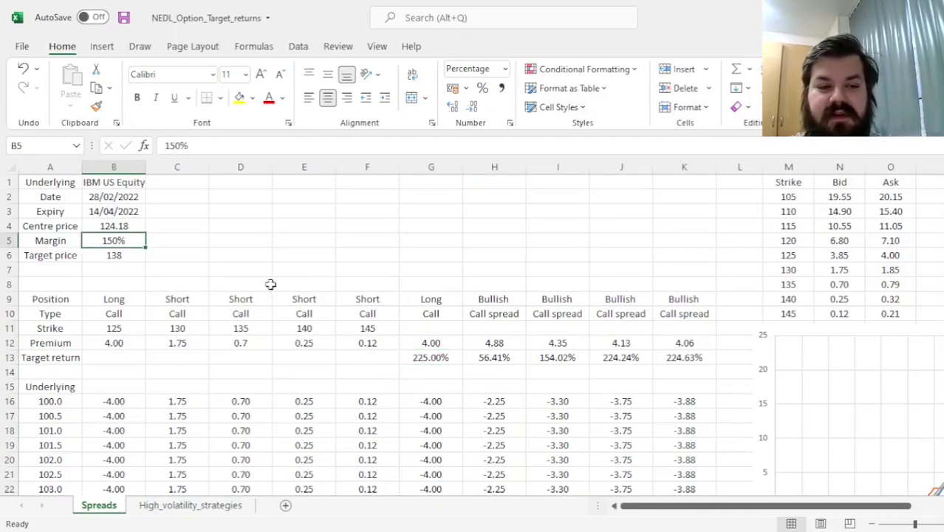
text(50)
key(Return)
key(Up)
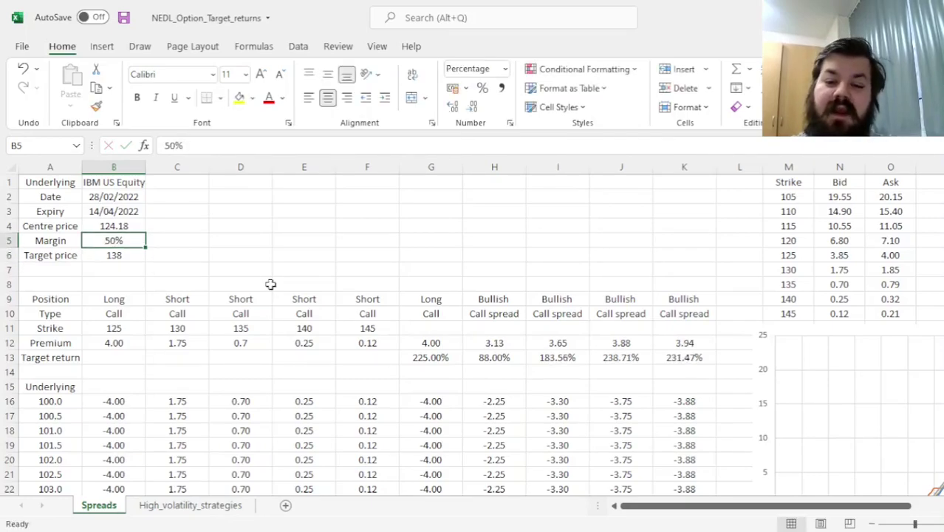
drag(620, 300, 630, 365)
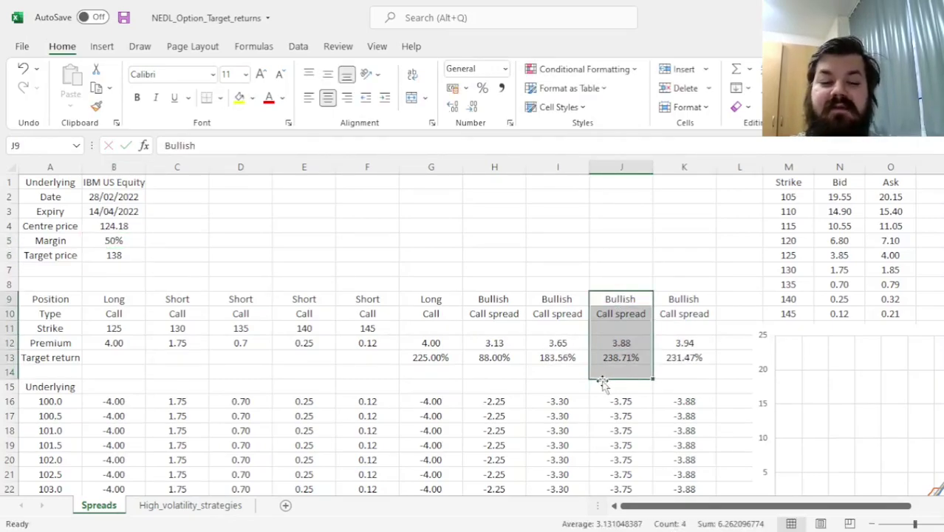
drag(304, 299, 306, 356)
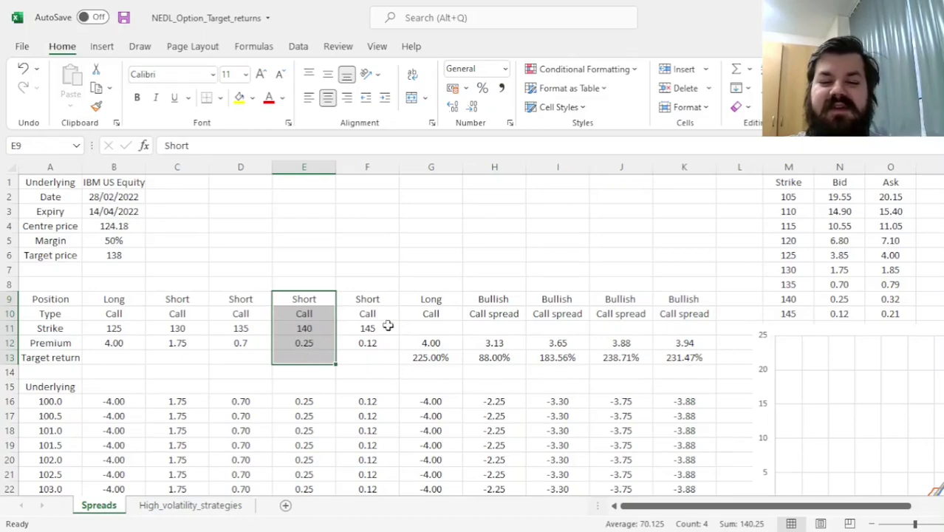
click(305, 341)
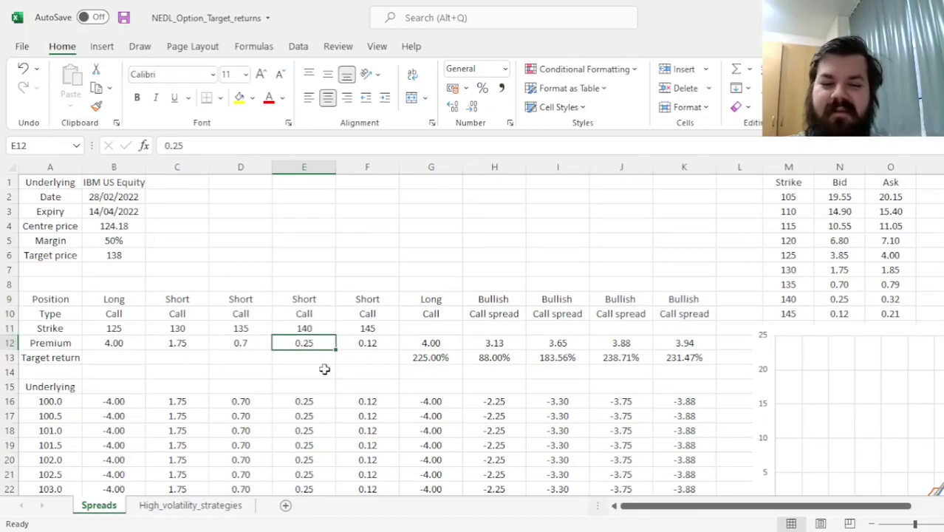
click(628, 357)
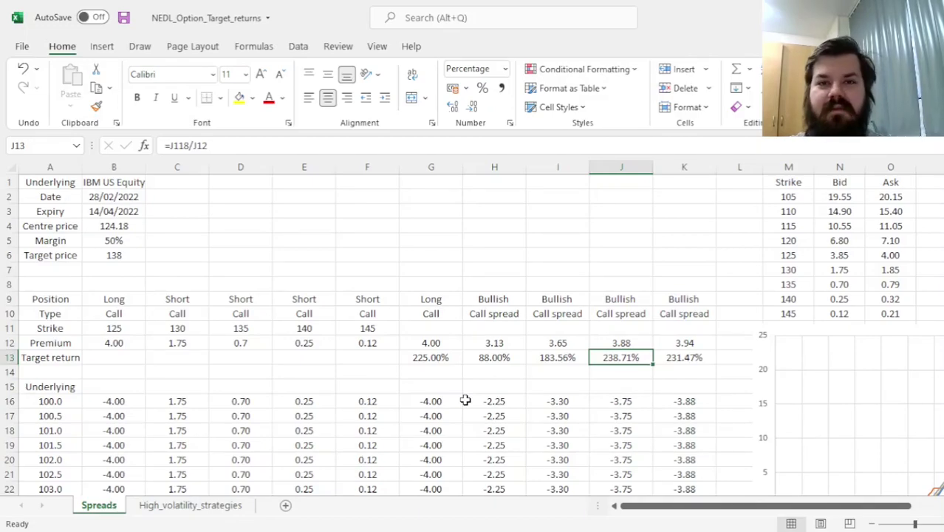
Step: Compare the short calls' strikes and premiums with the long call, the spread premiums in G12:K12 and the target price
drag(173, 328, 369, 328)
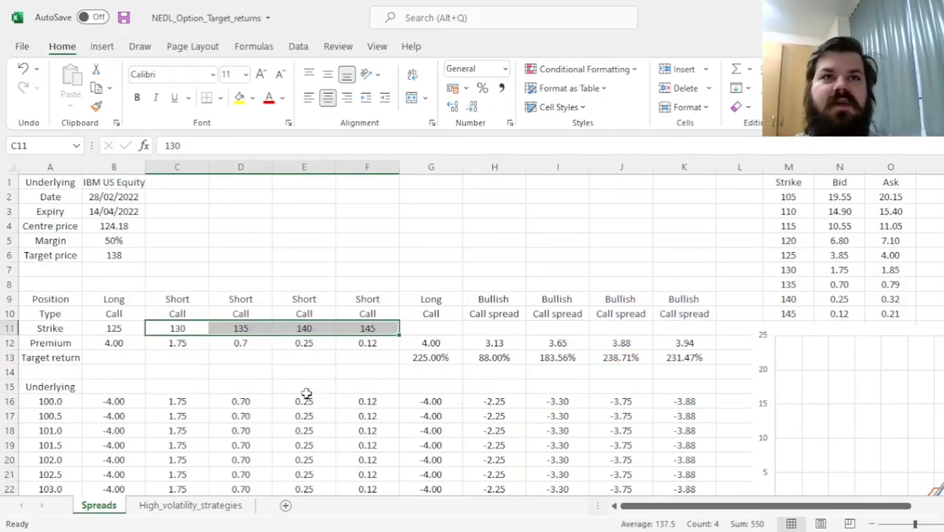
drag(119, 299, 116, 318)
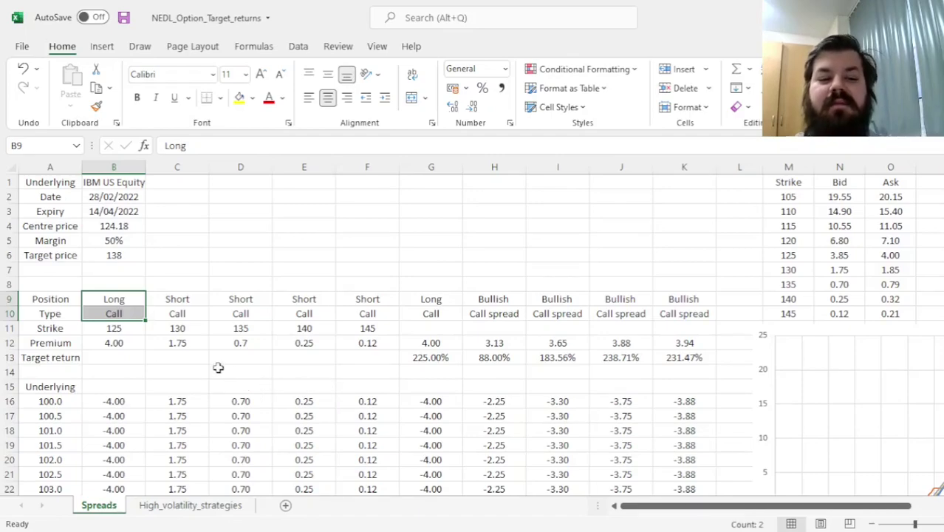
drag(179, 337, 369, 343)
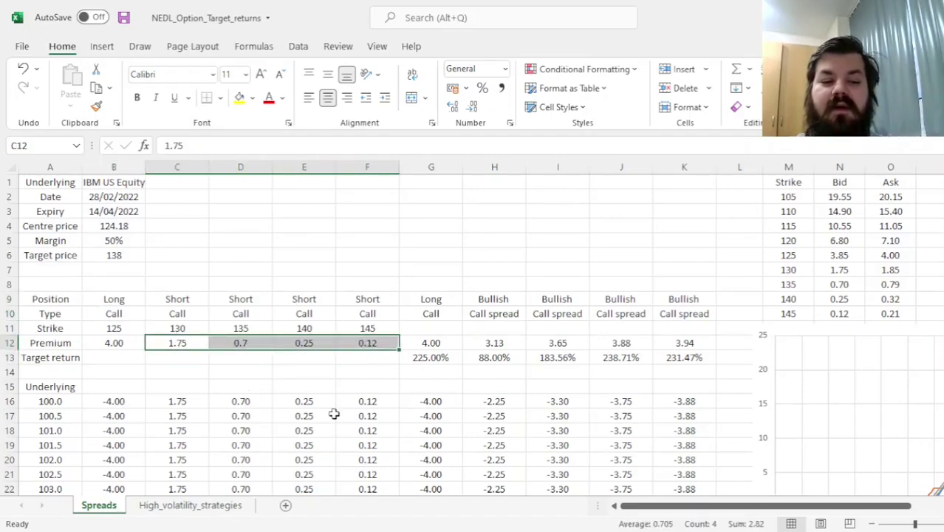
click(178, 341)
drag(198, 341, 380, 345)
drag(165, 327, 384, 330)
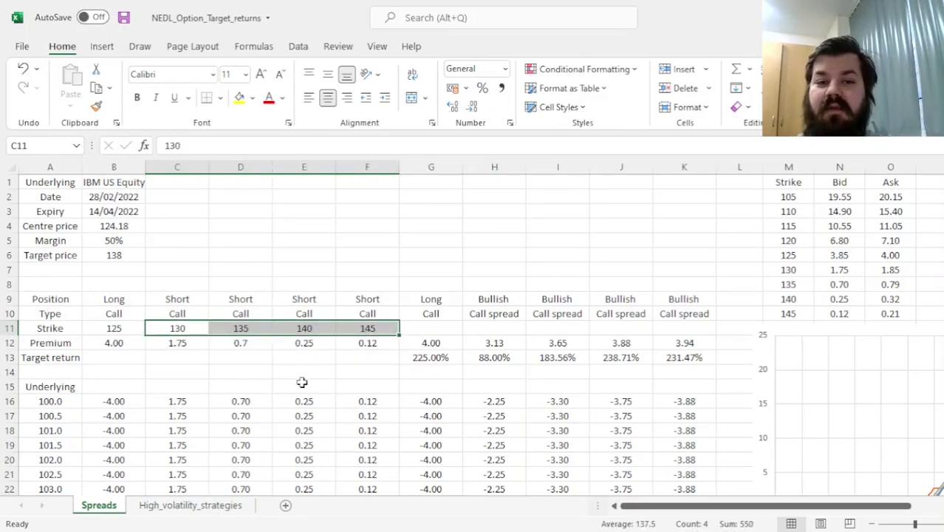
drag(184, 344, 372, 344)
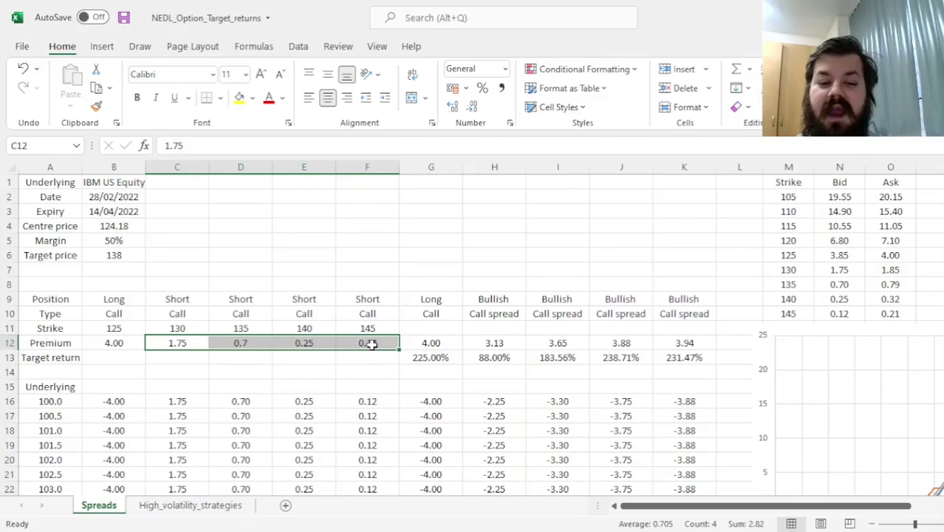
drag(435, 346, 712, 341)
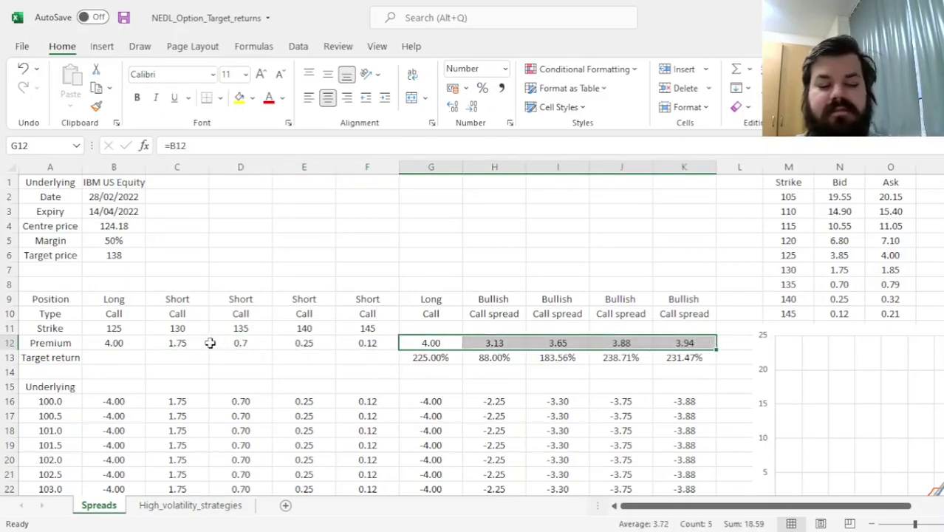
drag(183, 331, 369, 330)
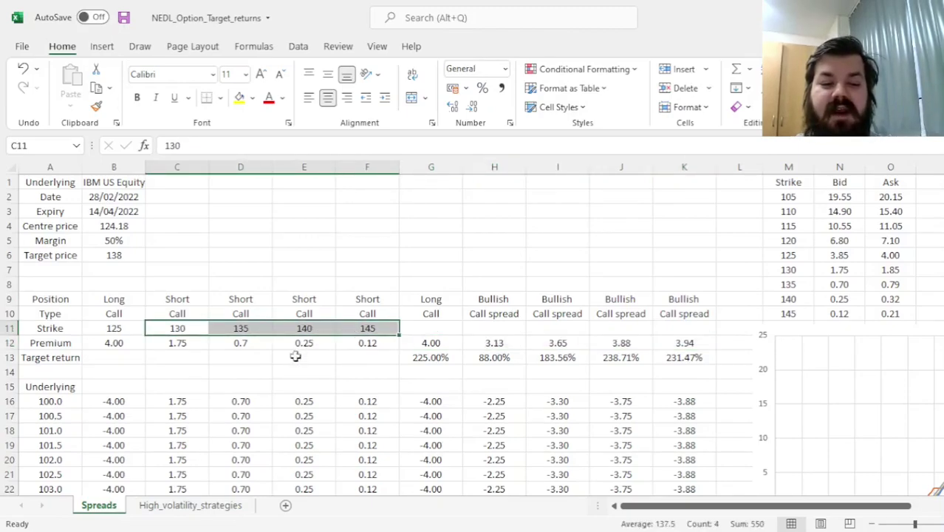
ctrl+click(111, 252)
click(278, 268)
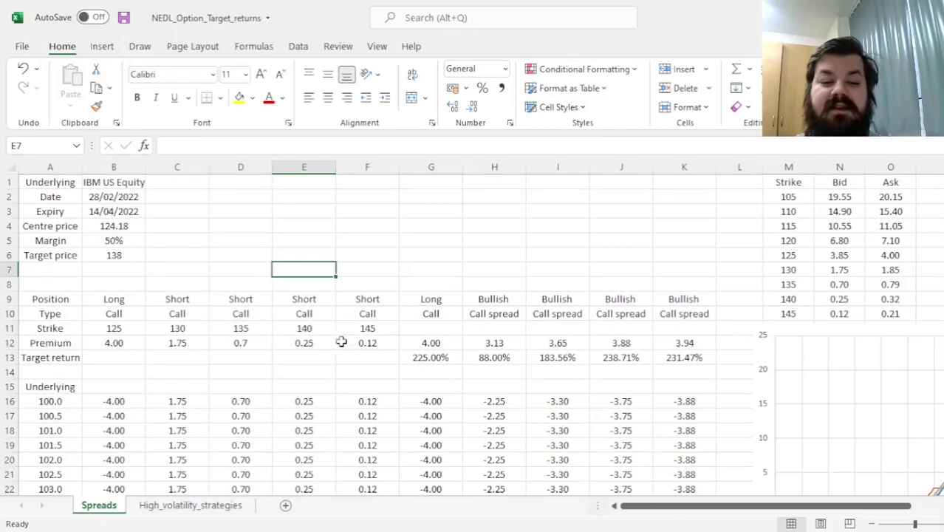
Step: Review the margin and target price alongside the third spread's premium, target return, and short call strike and premium
click(112, 242)
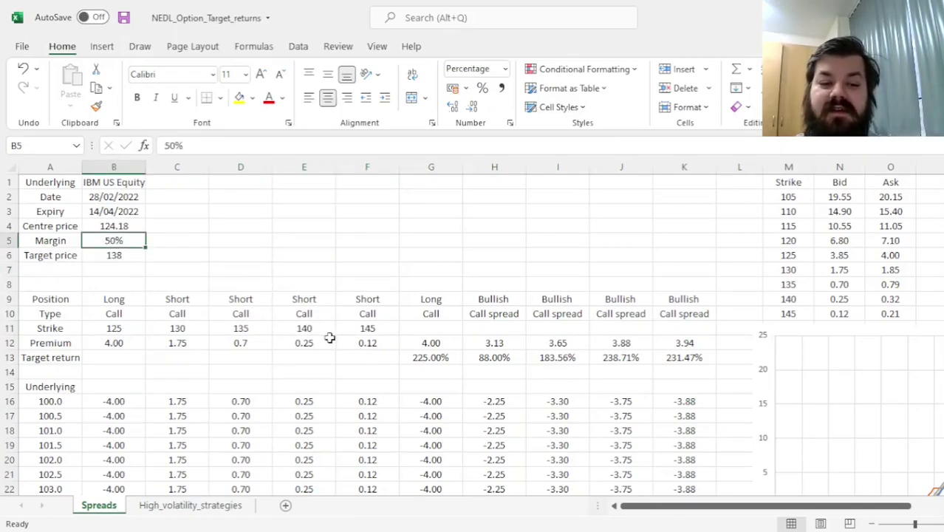
click(122, 254)
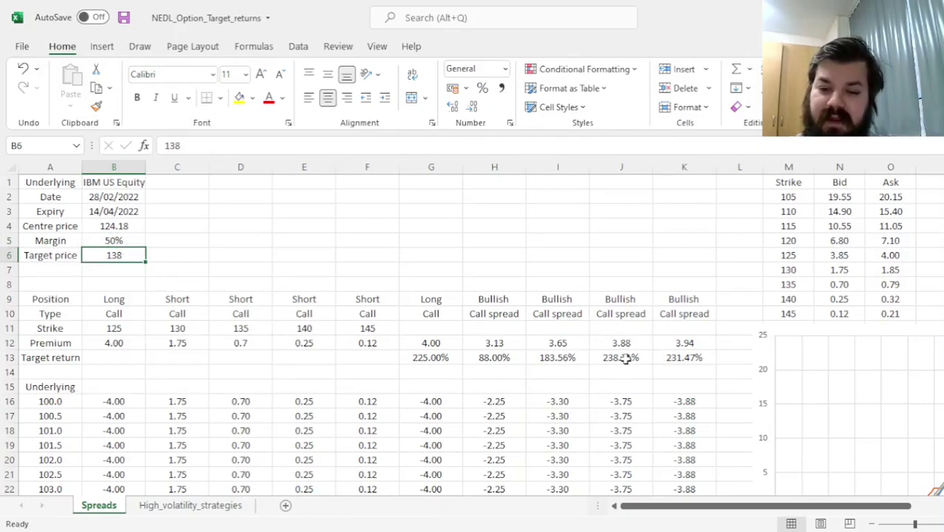
drag(611, 340, 613, 357)
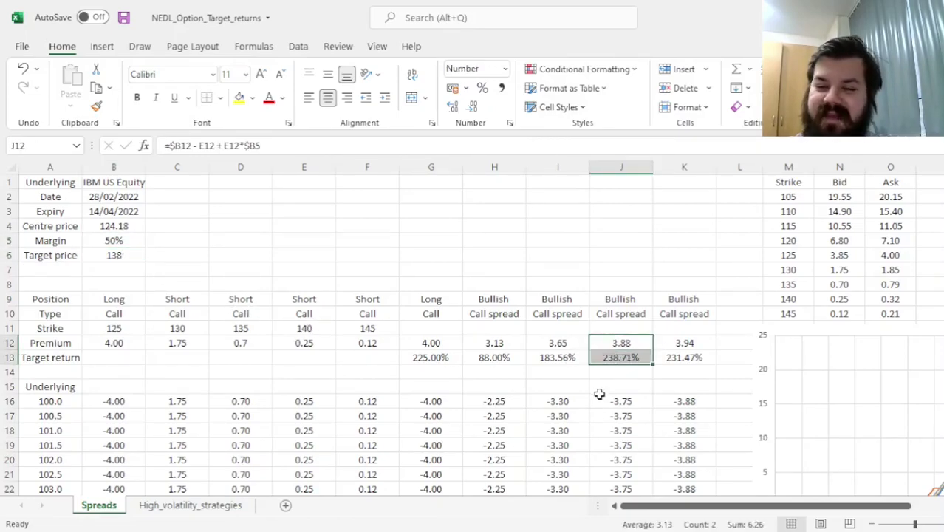
drag(303, 328, 305, 342)
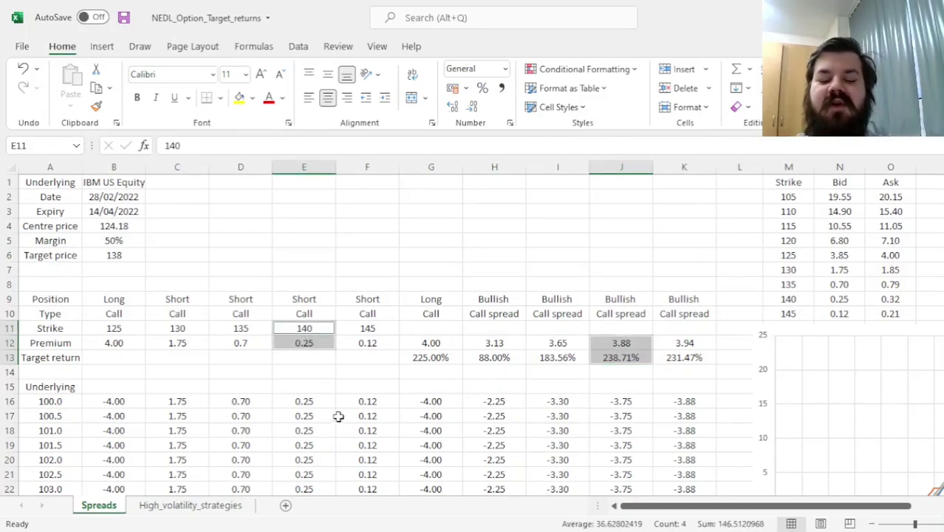
Step: Examine the payoff chart of the long call and bullish call spreads, and return to the margin in B5
scroll(722, 390, right, 3)
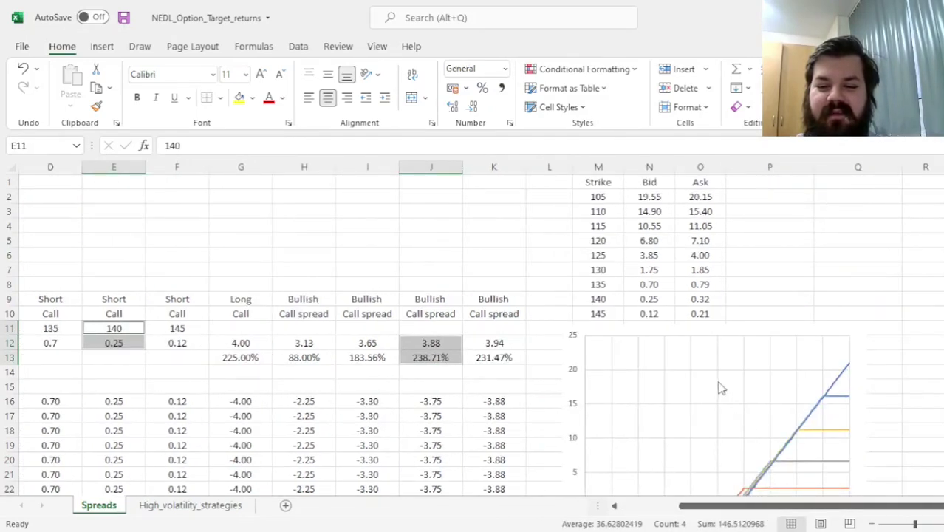
scroll(759, 390, down, 2)
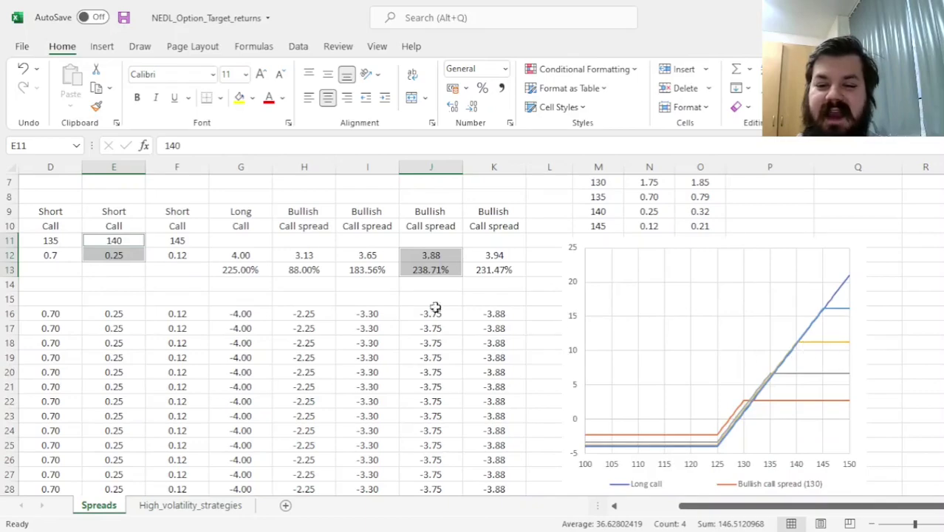
scroll(177, 309, up, 2)
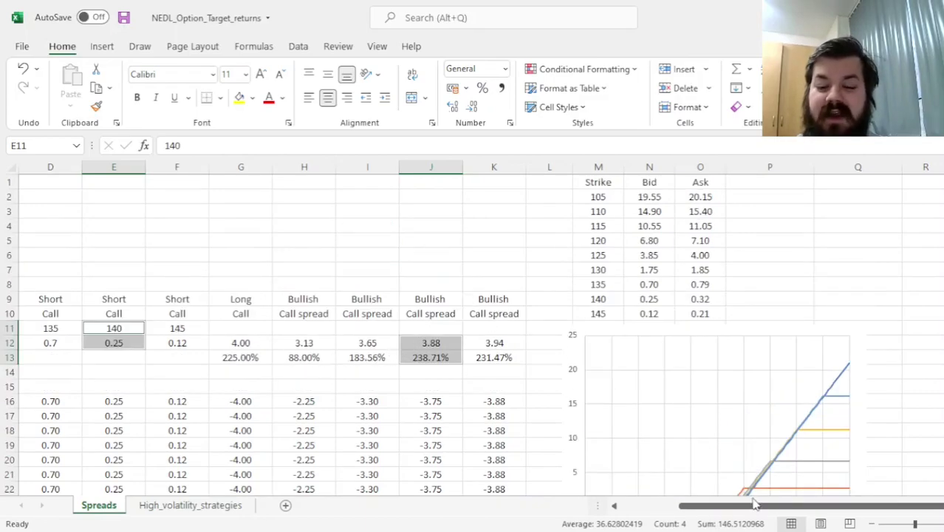
scroll(753, 503, left, 3)
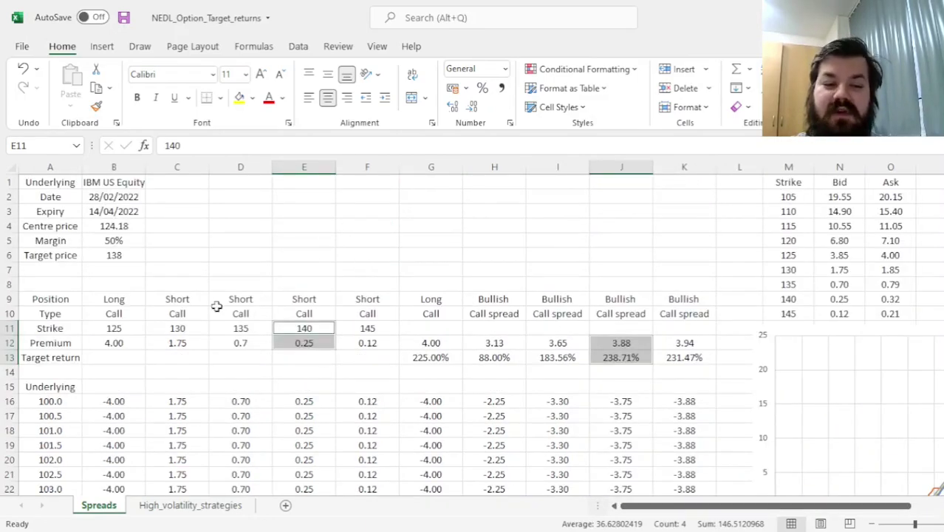
click(300, 358)
click(104, 247)
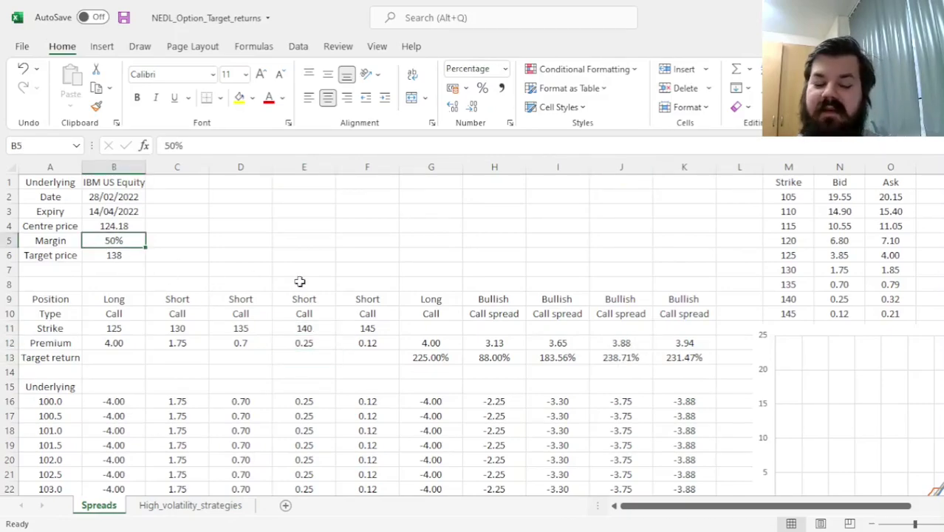